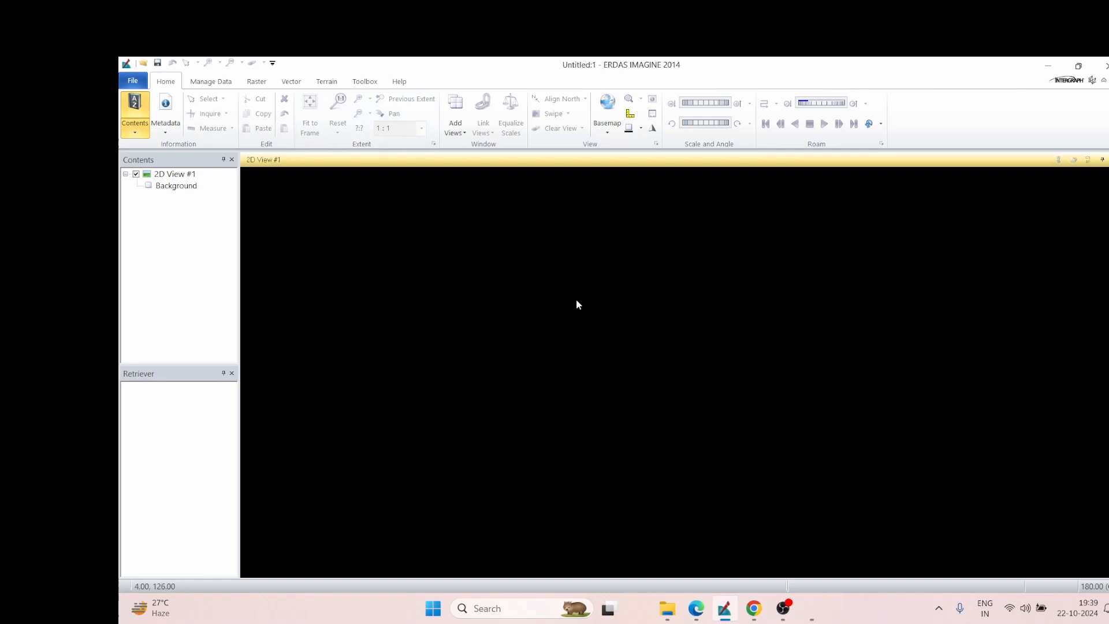
right_click(580, 296)
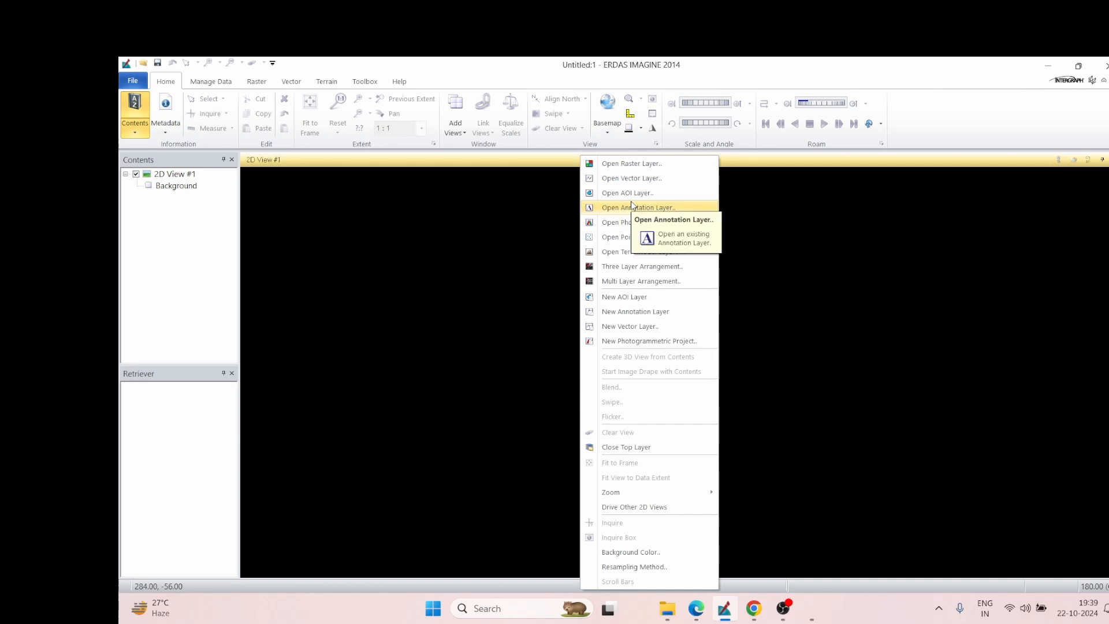
click(632, 165)
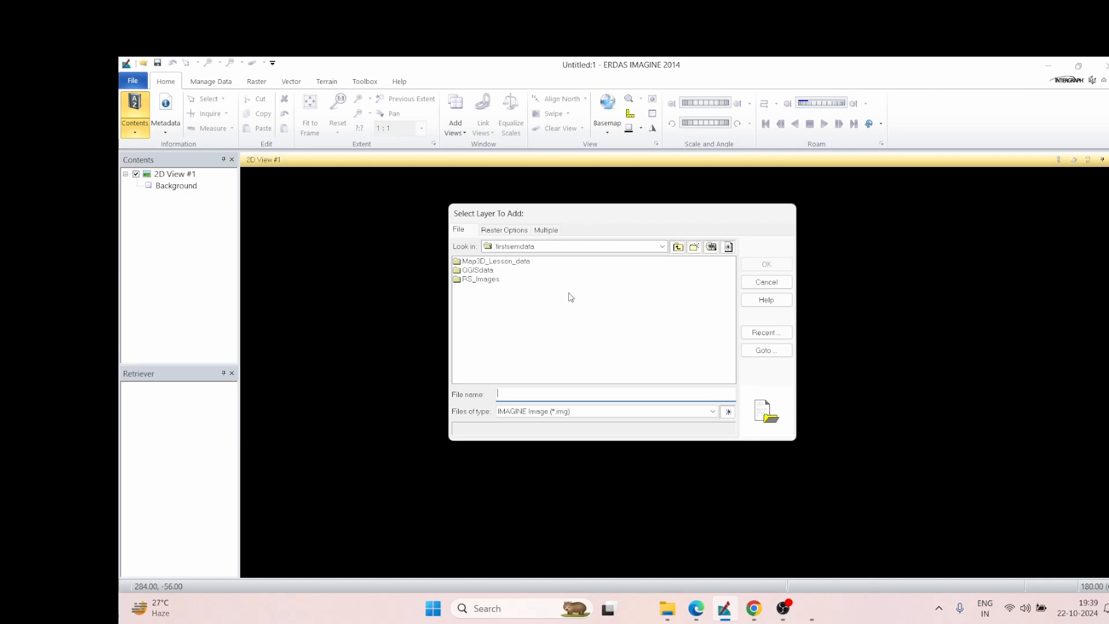
double_click(489, 281)
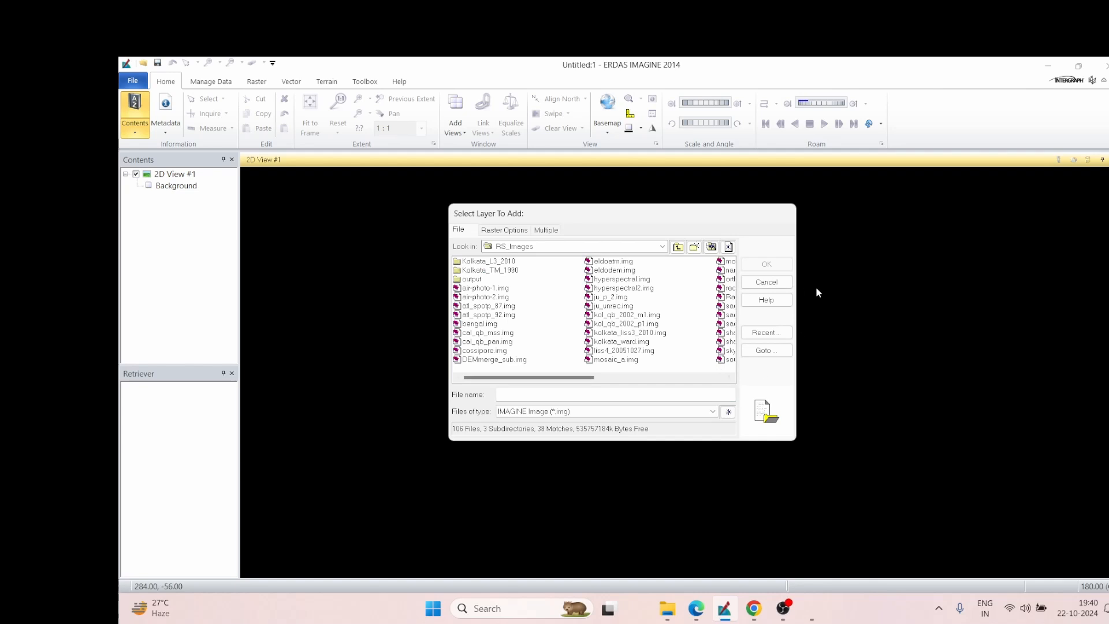
click(766, 282)
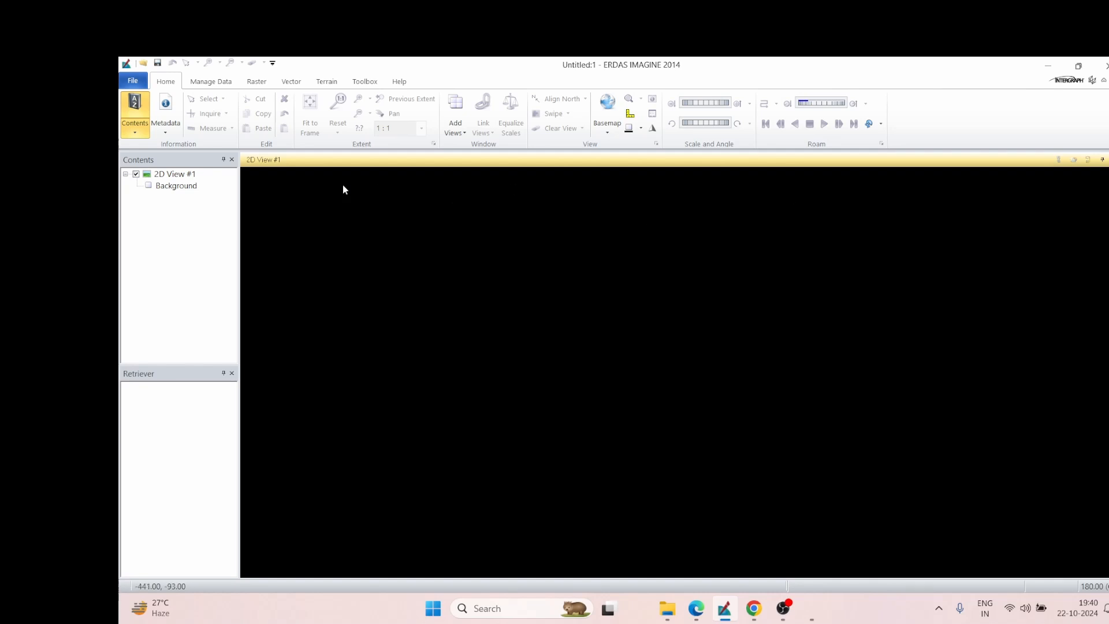
Check the default data and output directories in the User Interface & Session preferences.
click(123, 79)
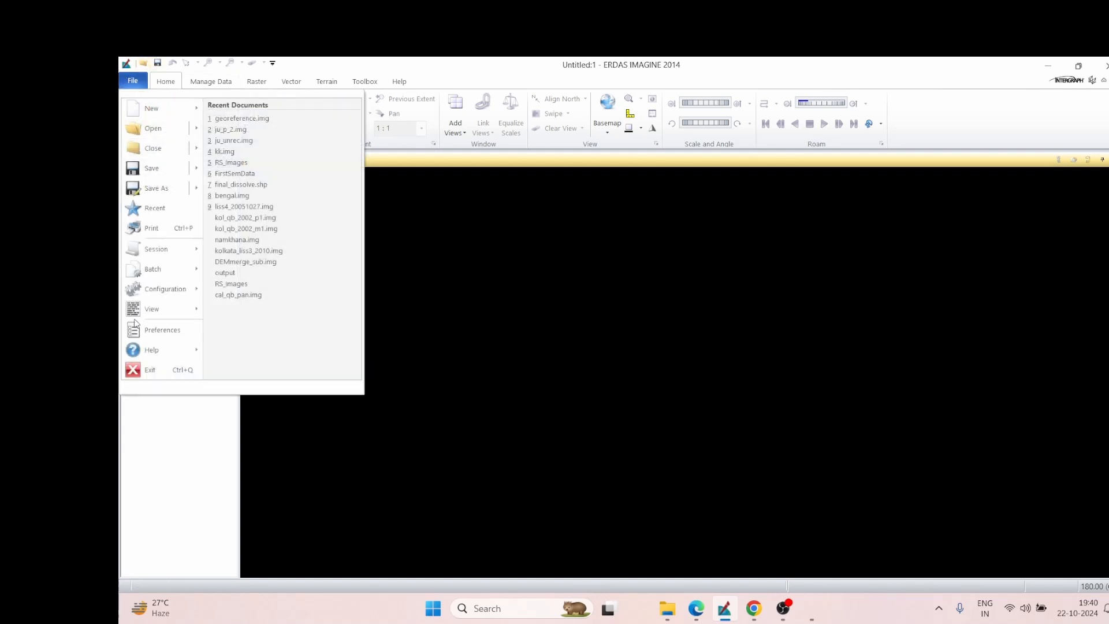
click(157, 330)
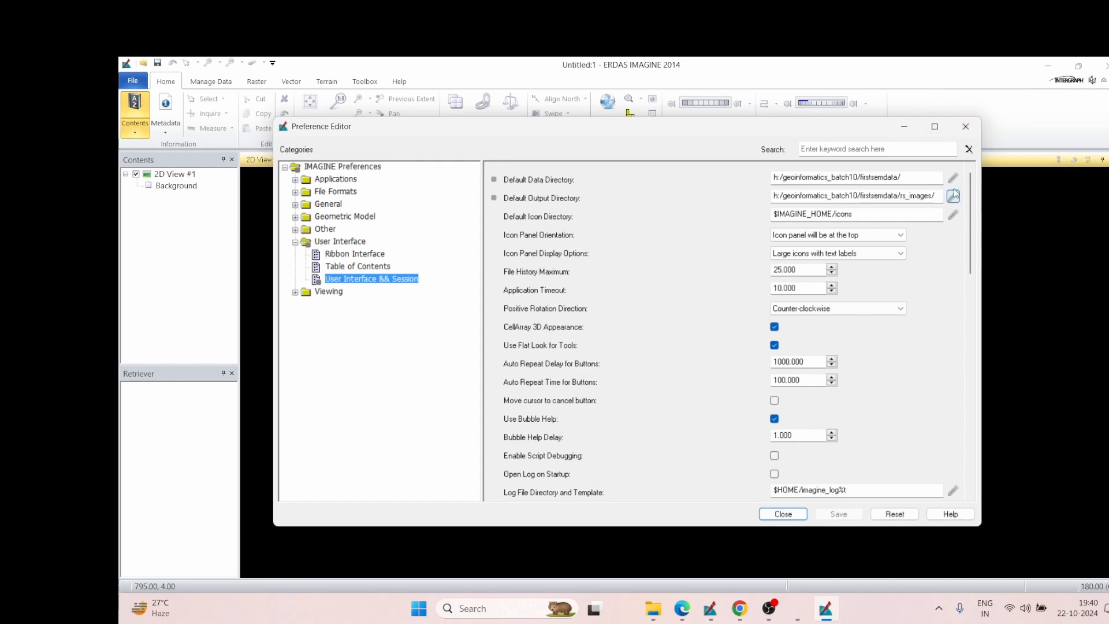
click(974, 135)
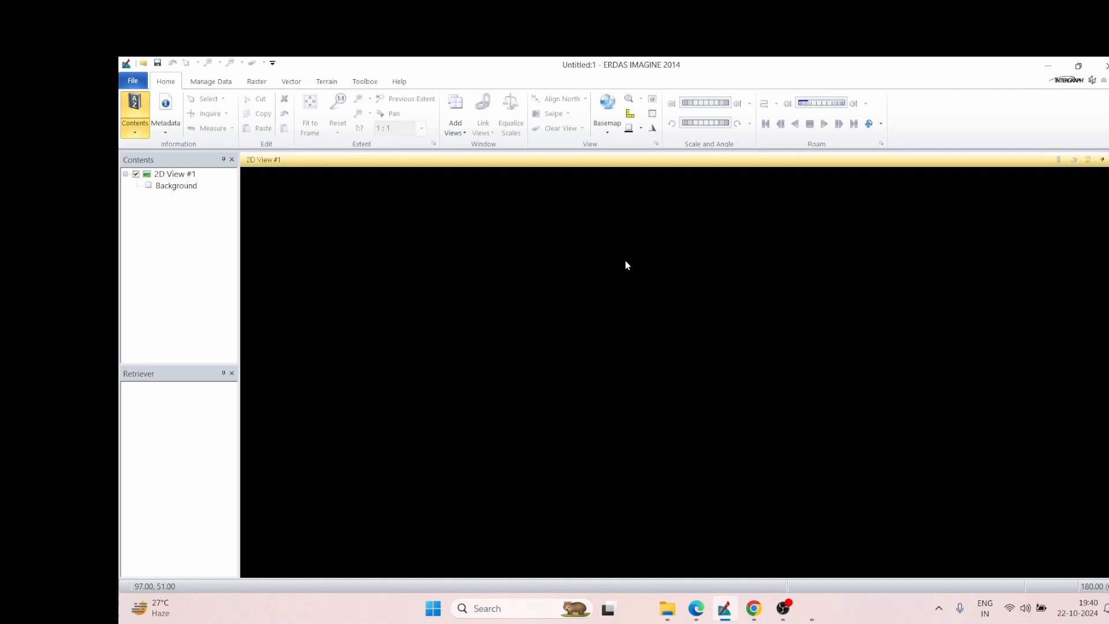
Open ju_unrec.img from the RS_Images folder as a raster layer in the 2D view.
right_click(610, 251)
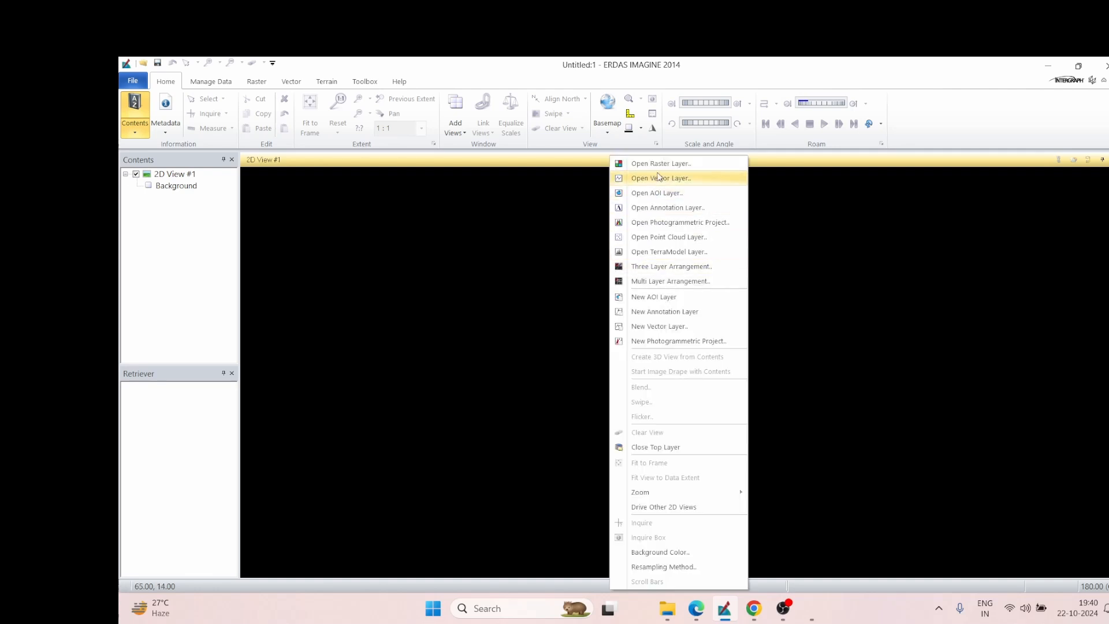
click(659, 167)
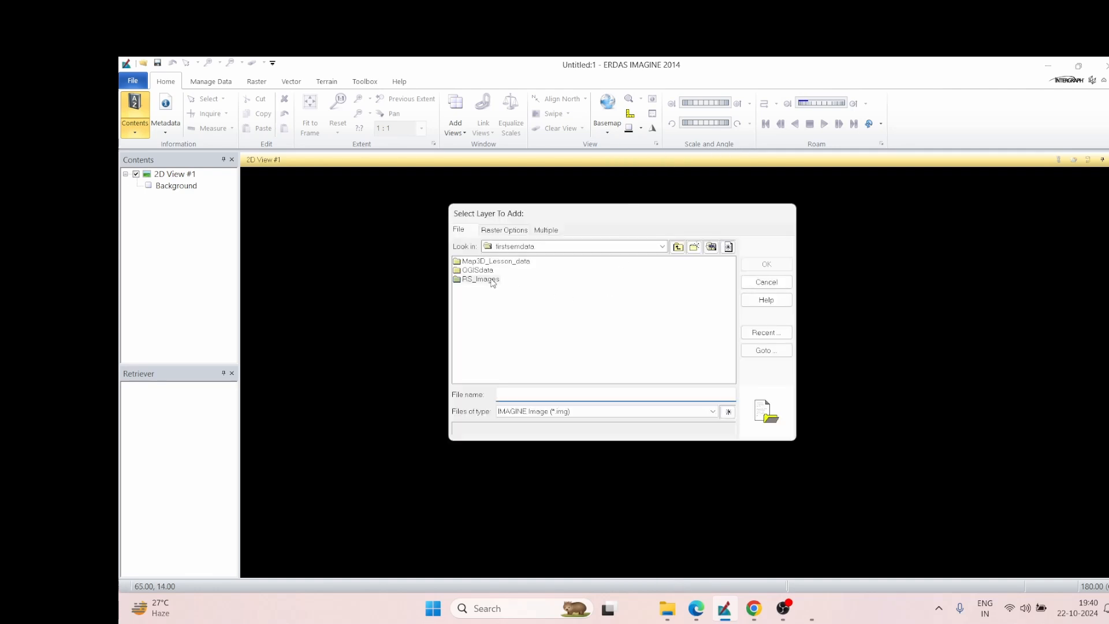
click(628, 306)
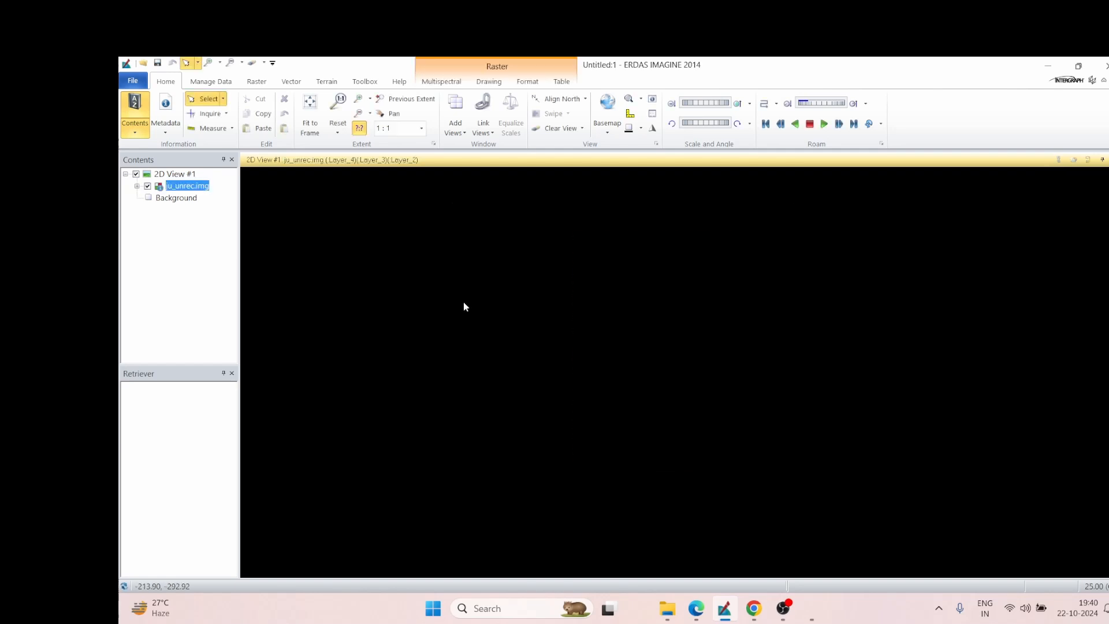
scroll(639, 313, up, 2)
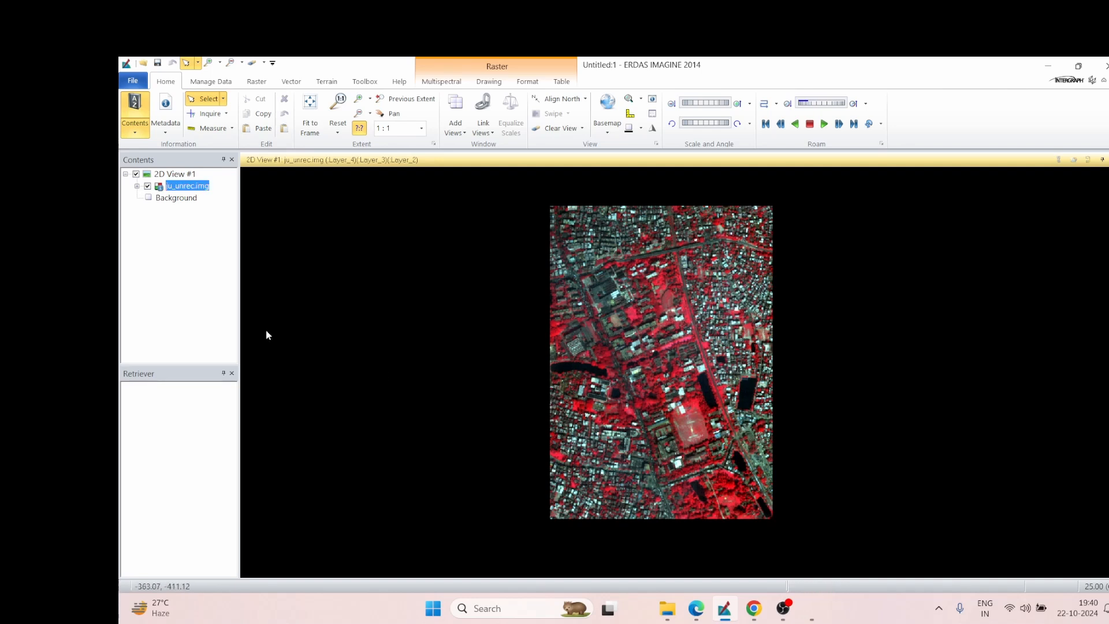
Inspect the metadata of the ju_unrec.img layer, including its map and projection information.
right_click(201, 188)
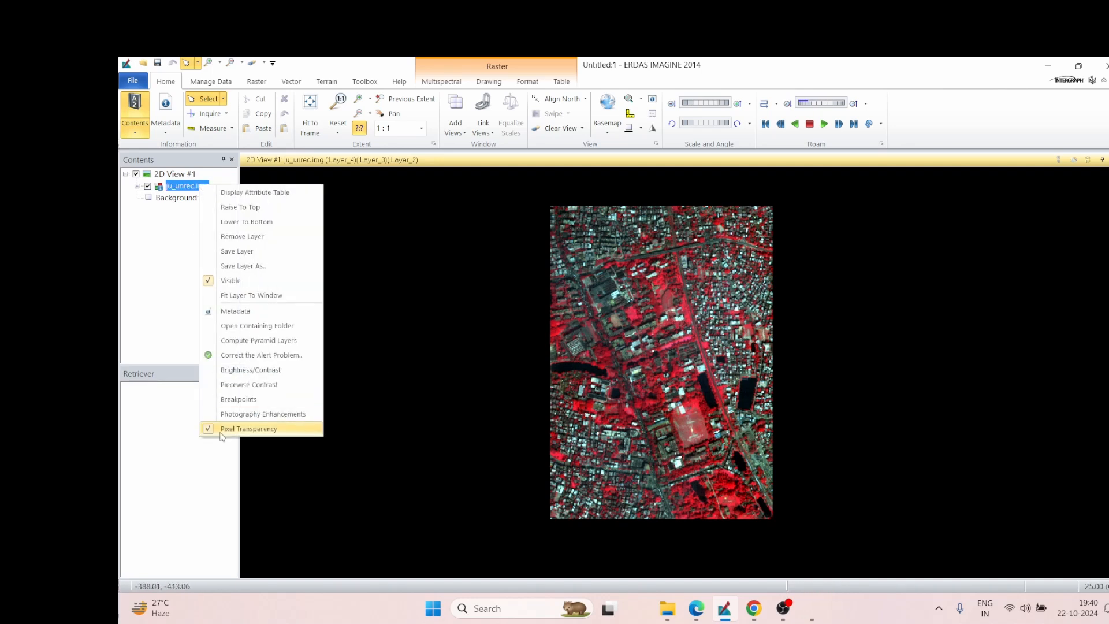
click(177, 115)
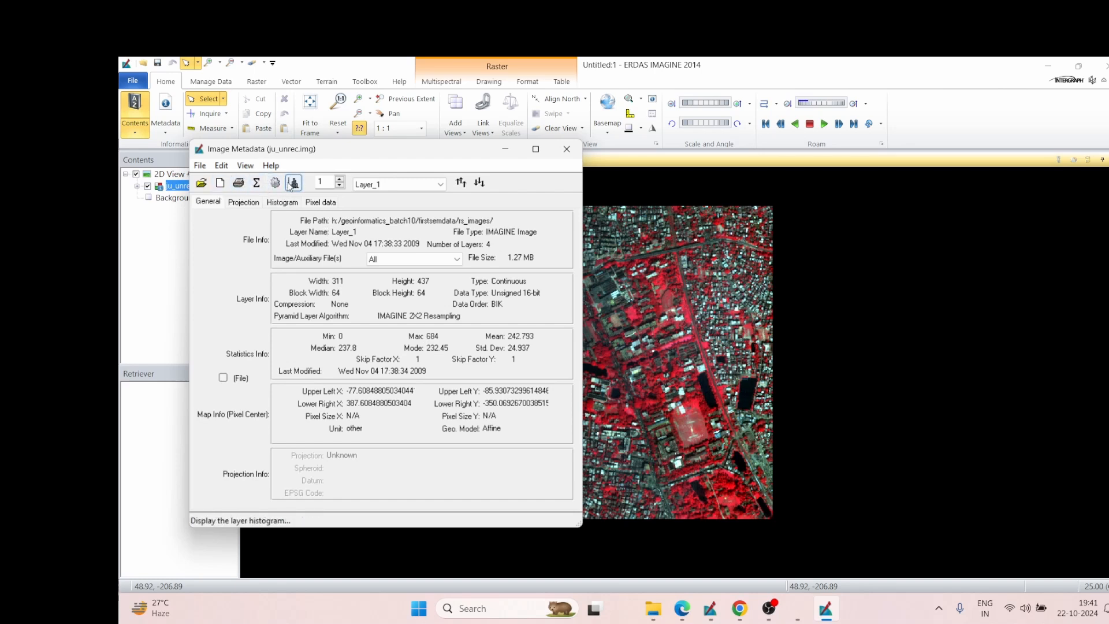
click(200, 166)
click(201, 166)
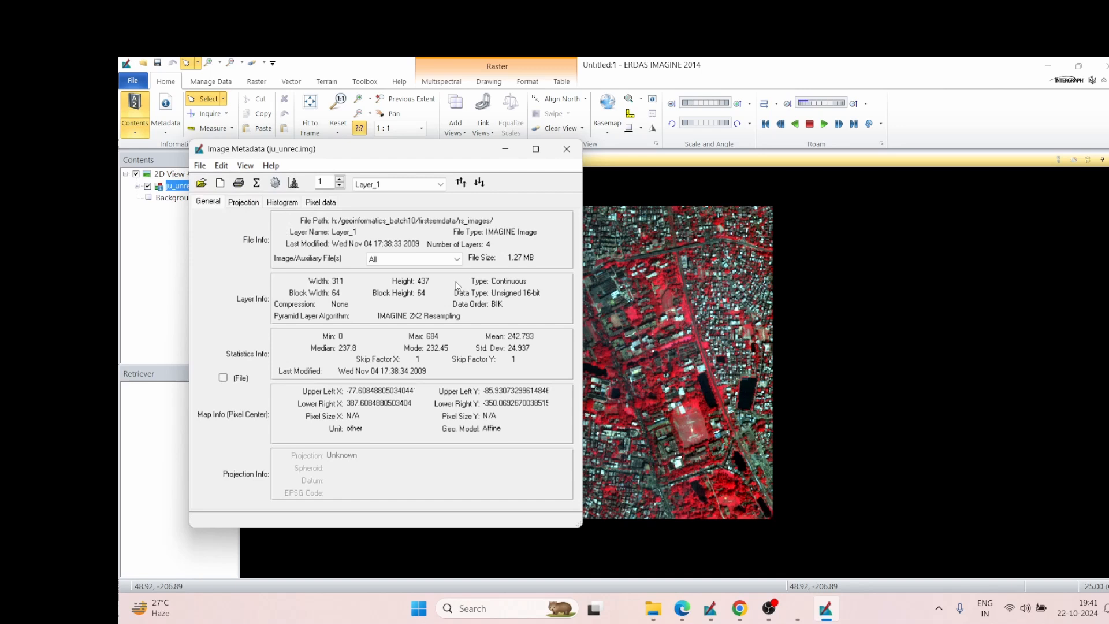
click(566, 149)
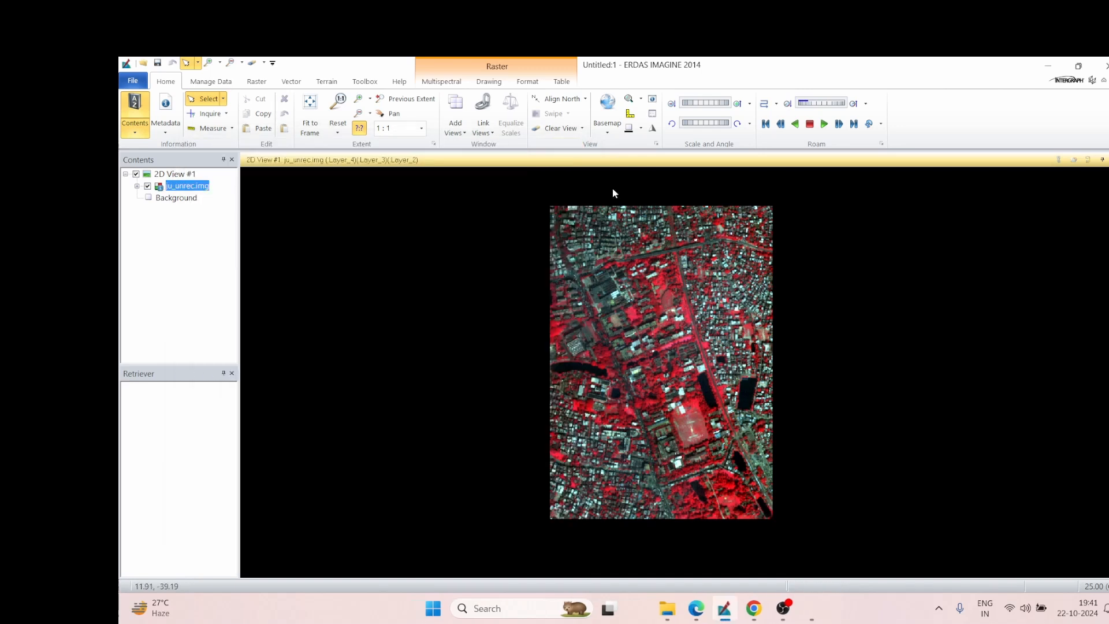
Start control point correction of ju_unrec.img using the Polynomial geometric model.
click(449, 83)
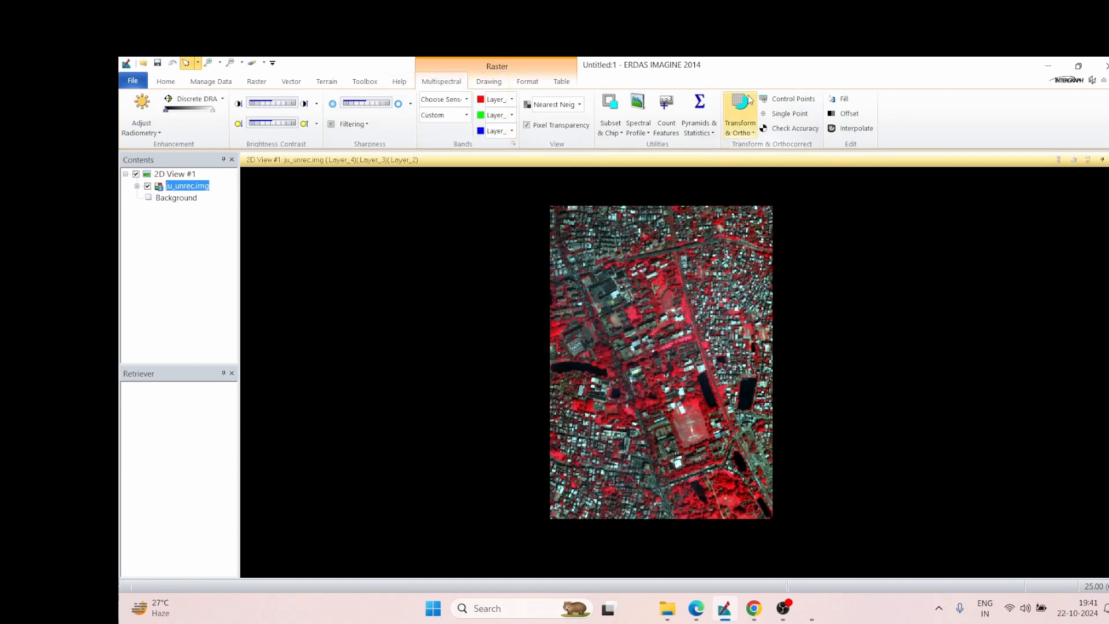
click(791, 101)
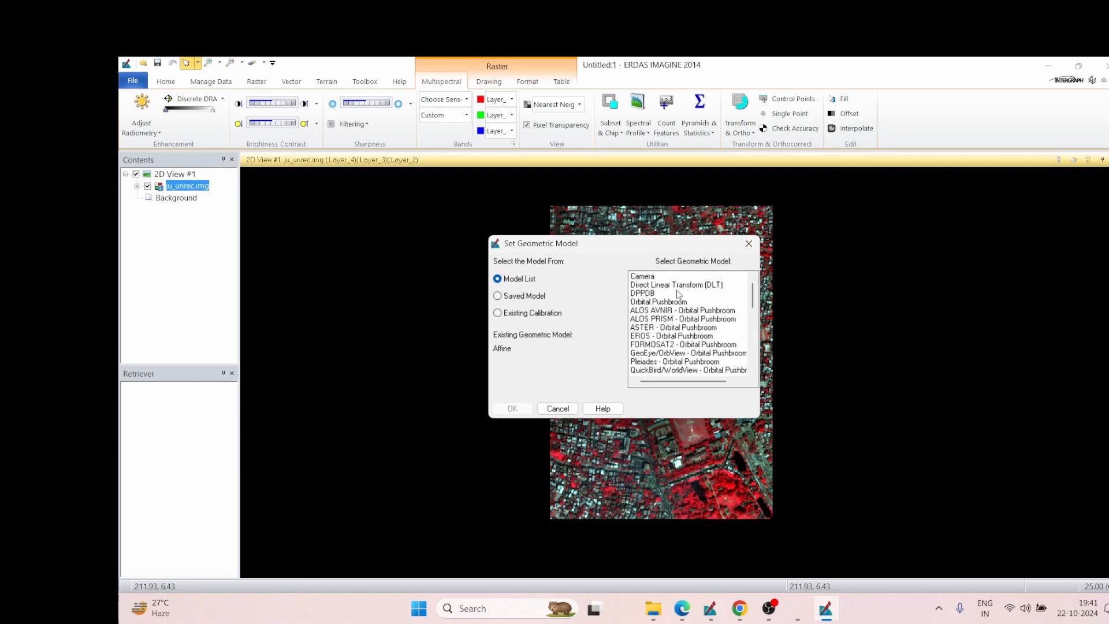
scroll(679, 293, down, 10)
scroll(678, 293, down, 3)
click(660, 336)
double_click(659, 336)
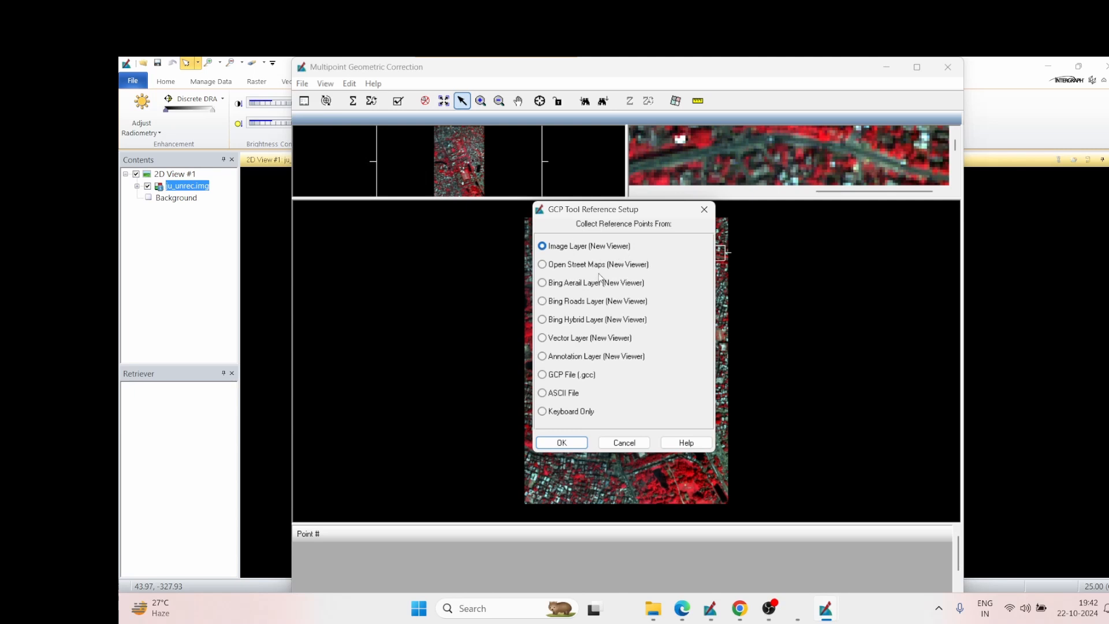
Set ju_p_2.img from RS_Images as the reference image layer, accepting its map information and polynomial order 1.
click(560, 441)
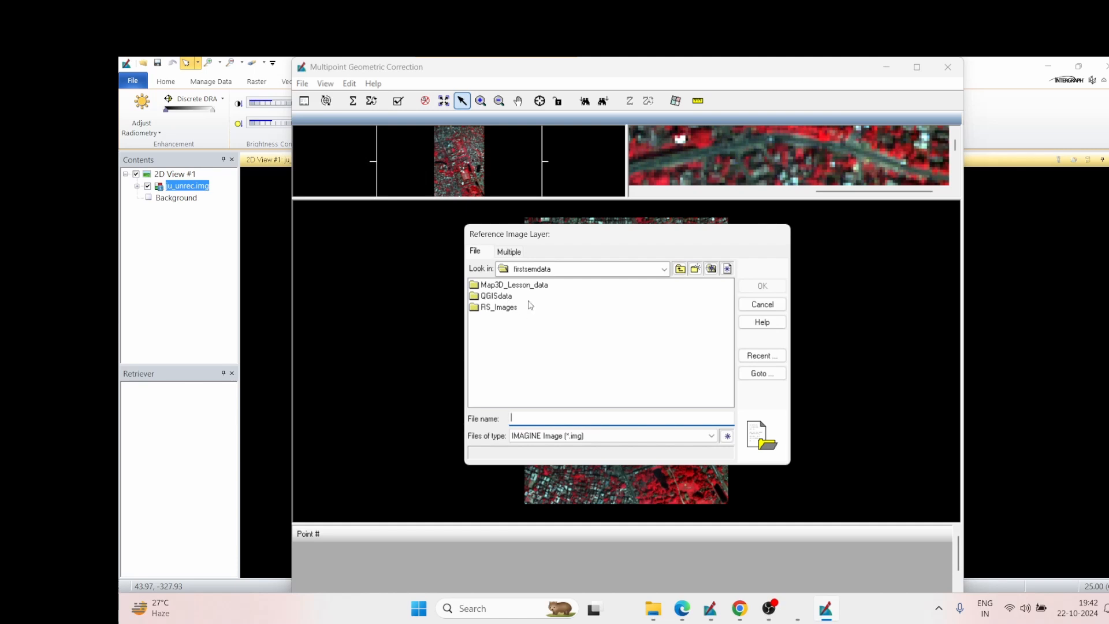
click(508, 311)
double_click(509, 312)
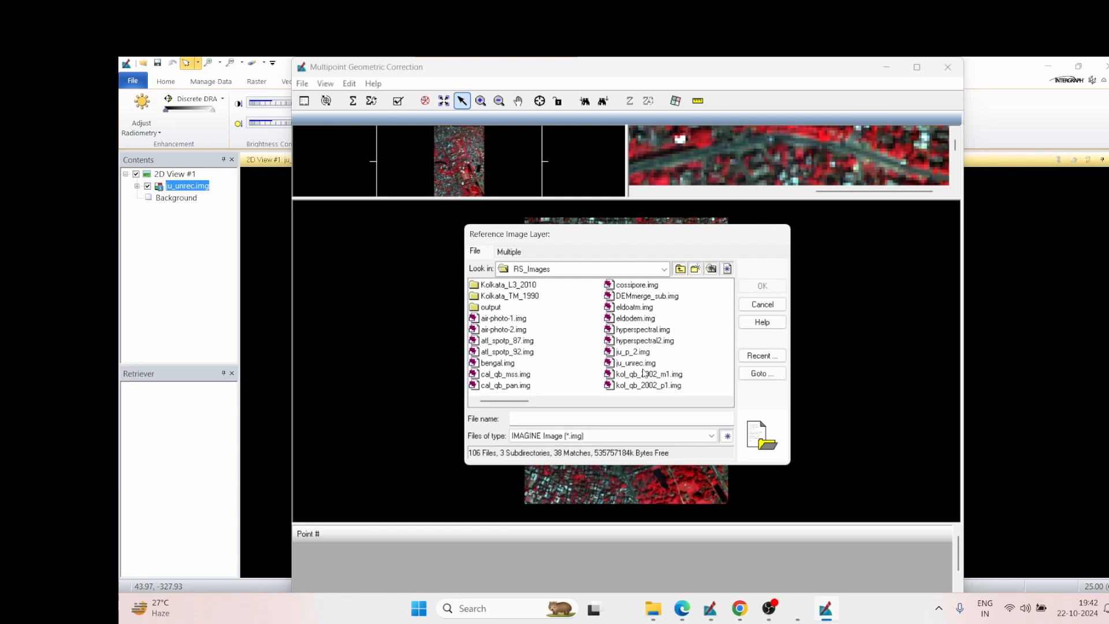
click(646, 352)
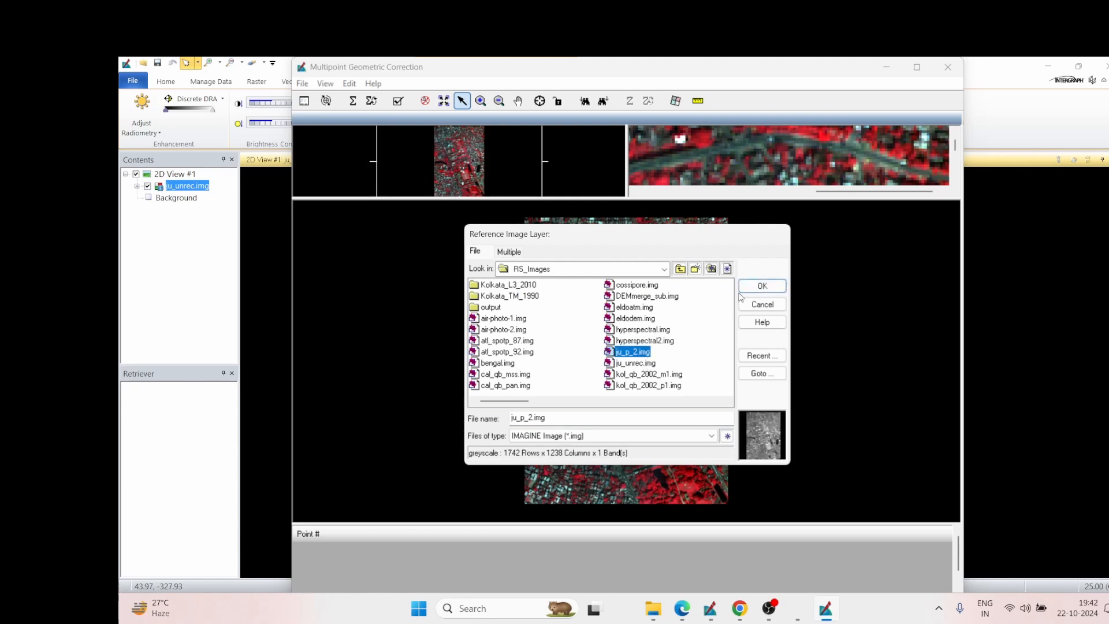
click(762, 285)
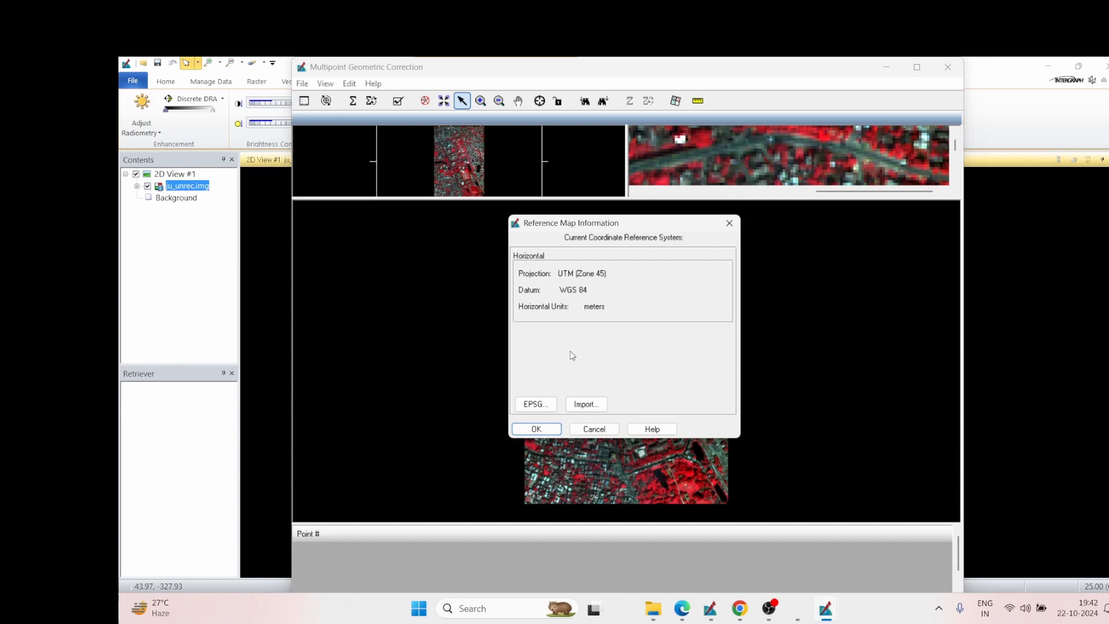
click(535, 429)
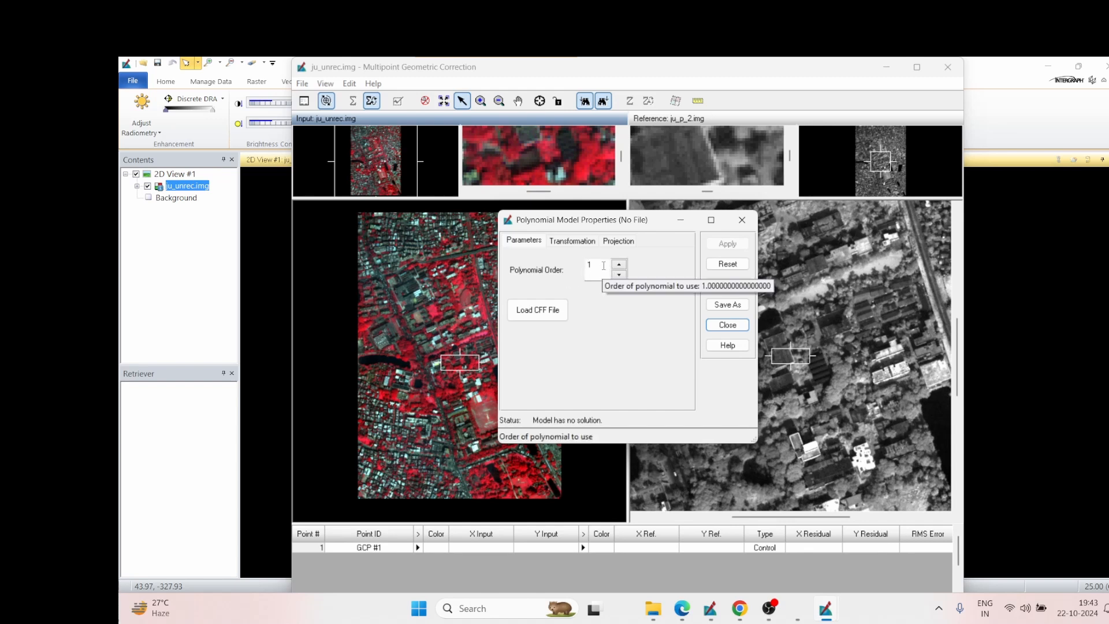
click(727, 324)
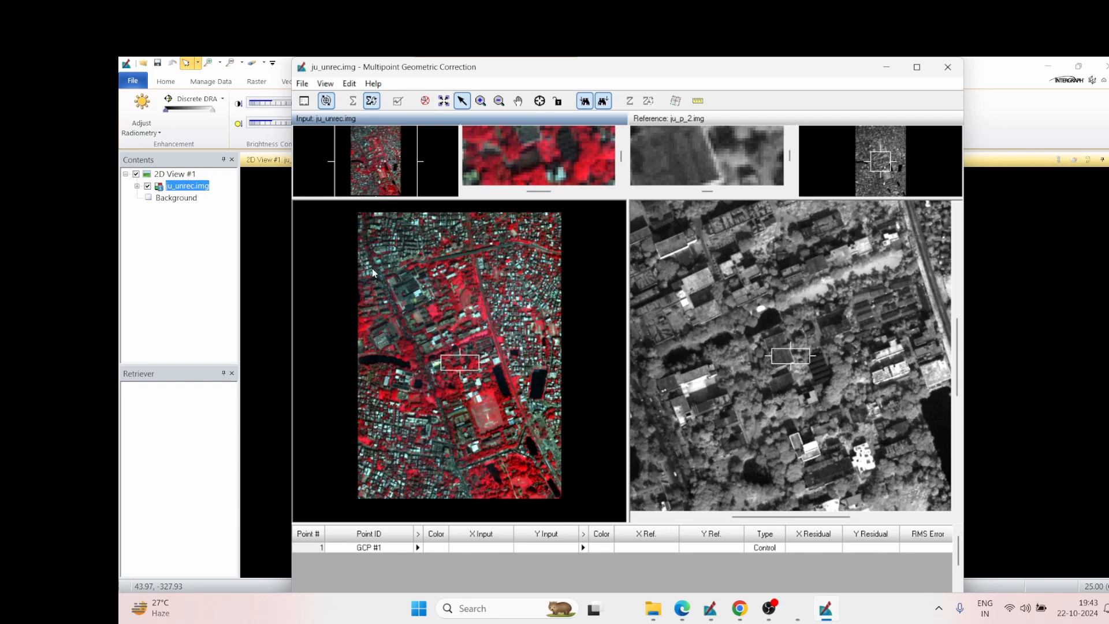
Place GCP #1 on the input image at the road junction northwest of the large dark-roofed building.
drag(459, 362, 397, 284)
scroll(397, 285, up, 2)
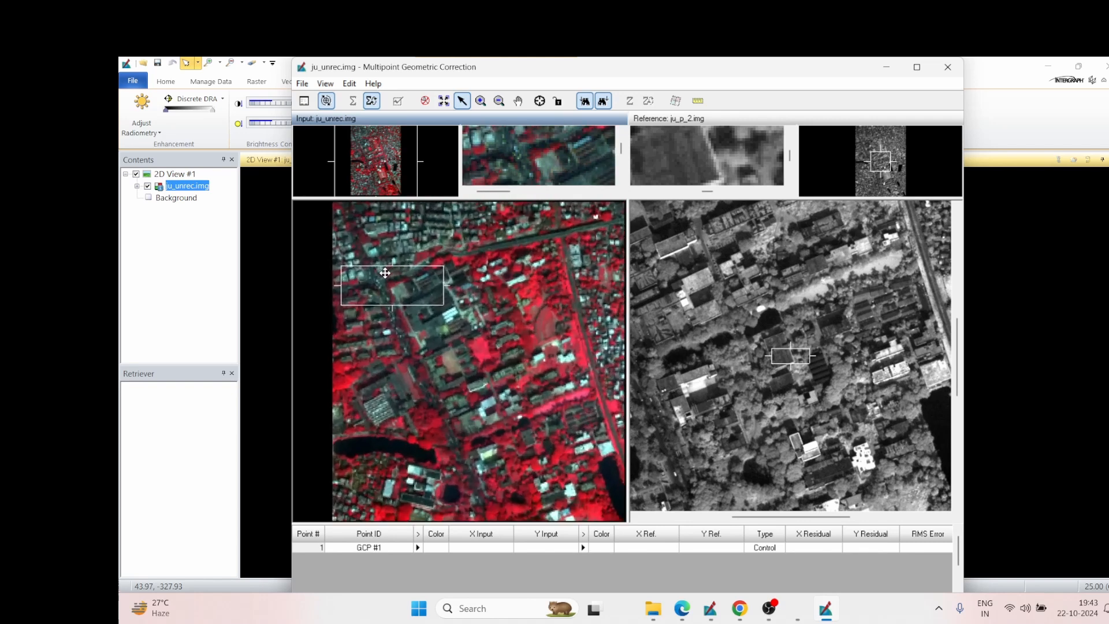
scroll(401, 300, up, 1)
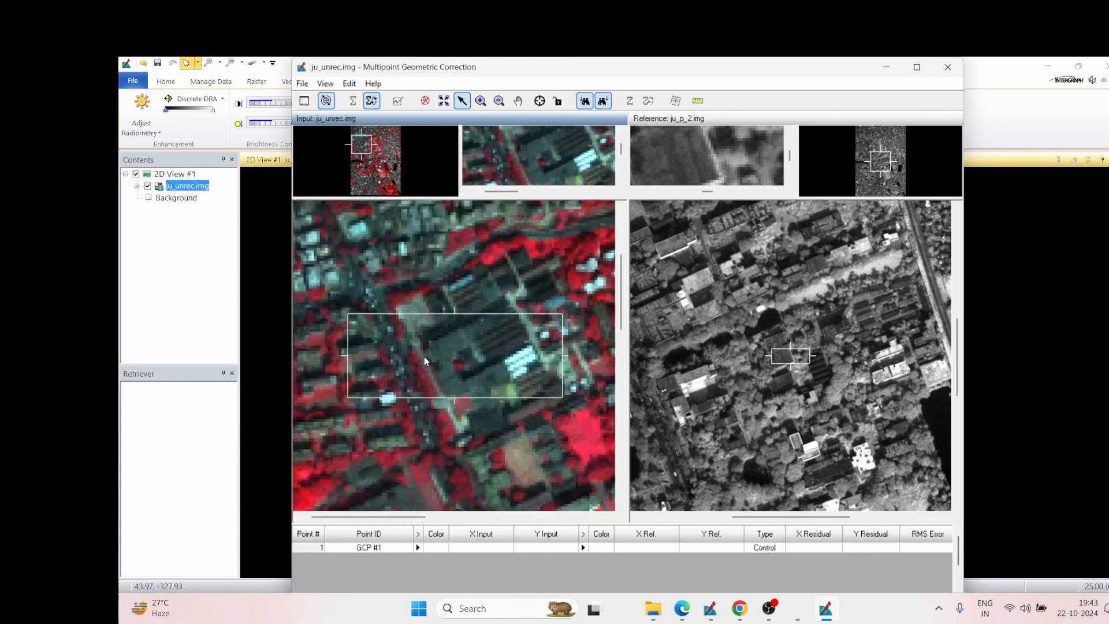
drag(365, 318, 325, 271)
click(558, 101)
click(538, 104)
click(369, 292)
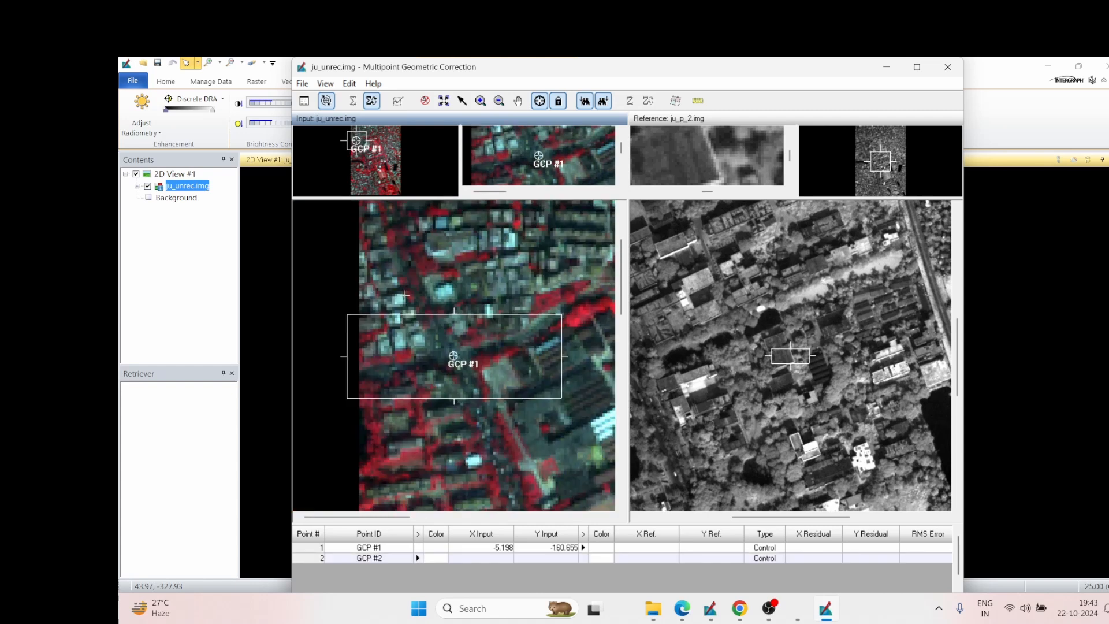
Place the matching GCP #1 on the reference image at the same road junction northwest of the large building.
click(789, 356)
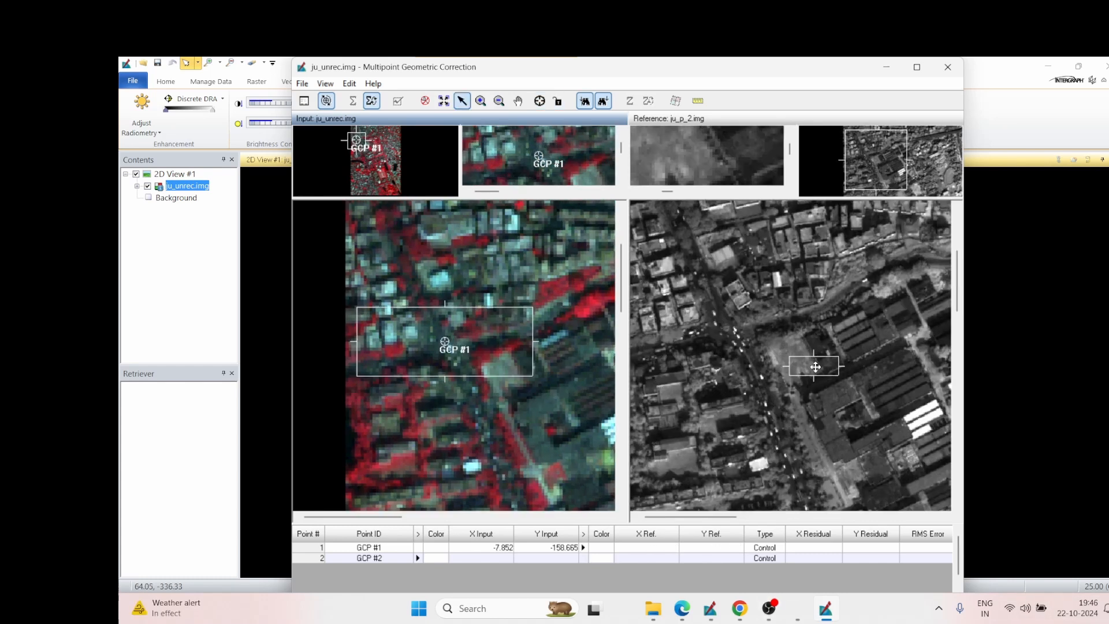
drag(817, 364, 734, 334)
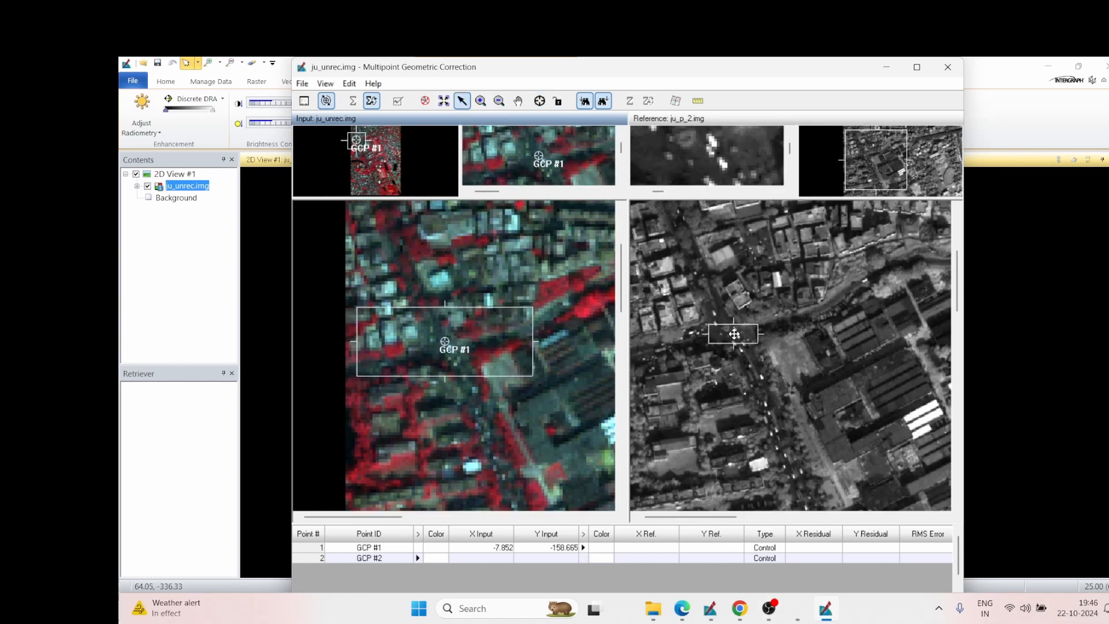
scroll(734, 334, up, 4)
scroll(734, 334, down, 4)
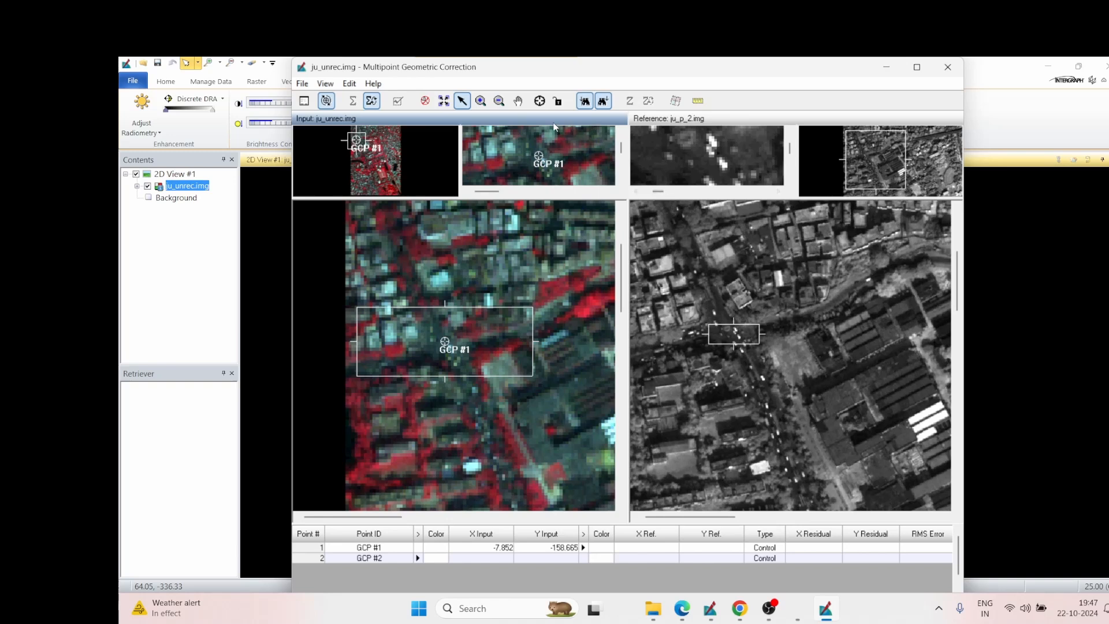
click(540, 101)
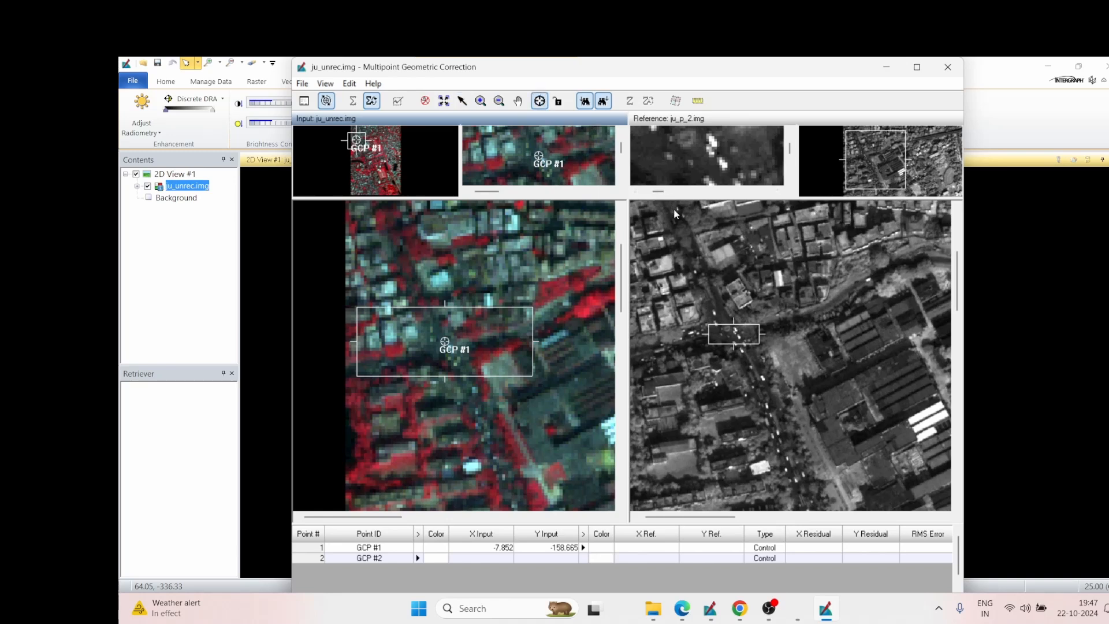
click(730, 334)
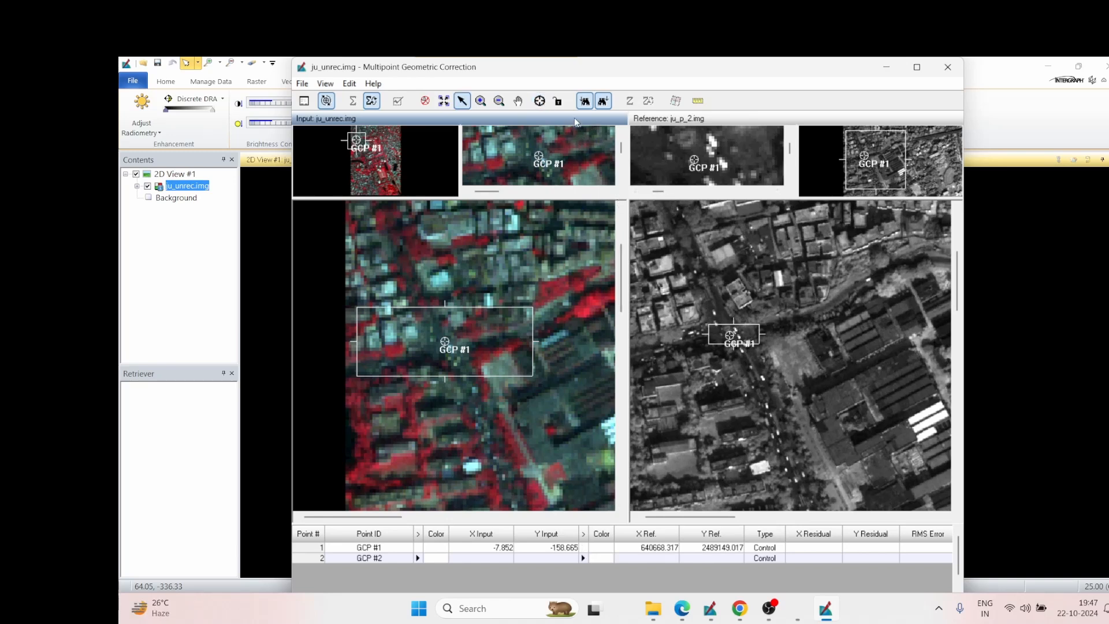
Place GCP #2 on the input image at the road crossing northeast of GCP #1 and add its reference point northeast of GCP #1.
click(557, 100)
scroll(567, 372, down, 5)
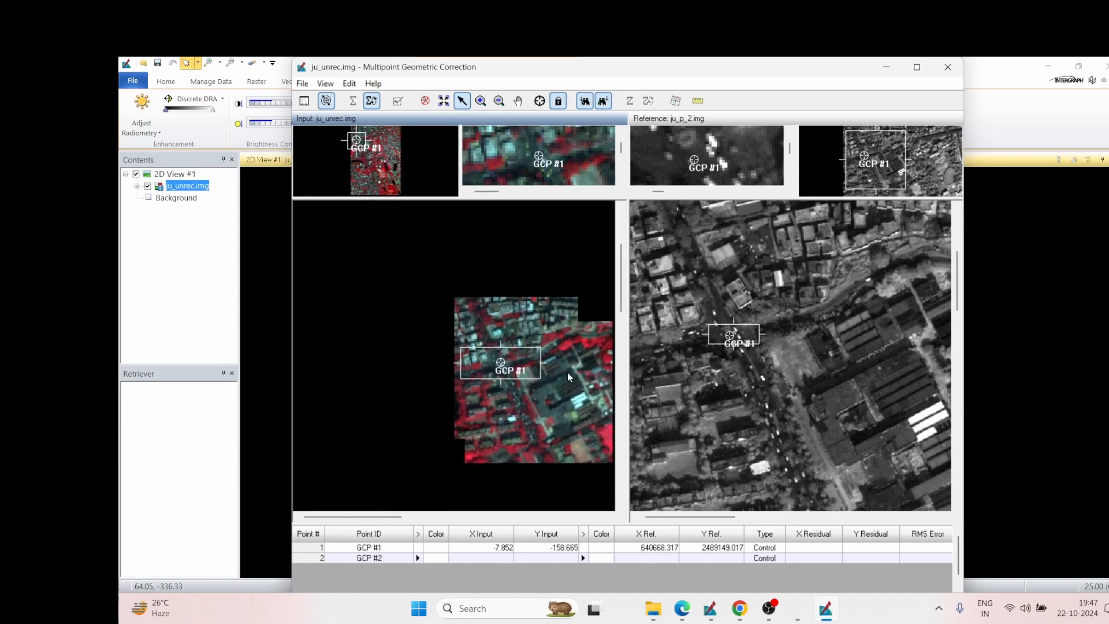
scroll(590, 369, down, 2)
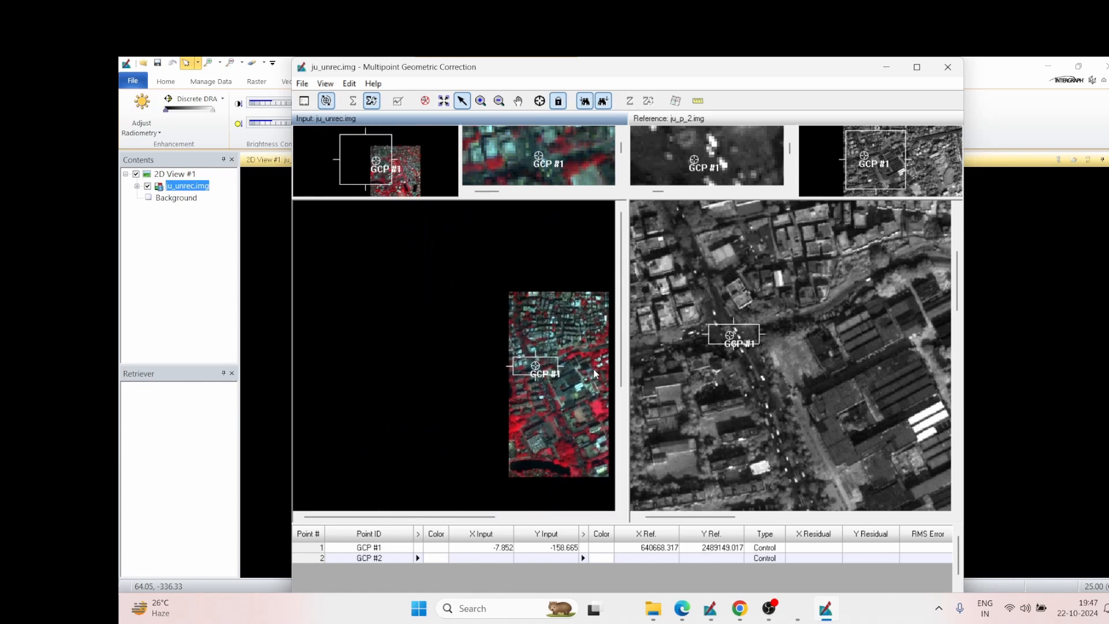
drag(590, 368, 377, 361)
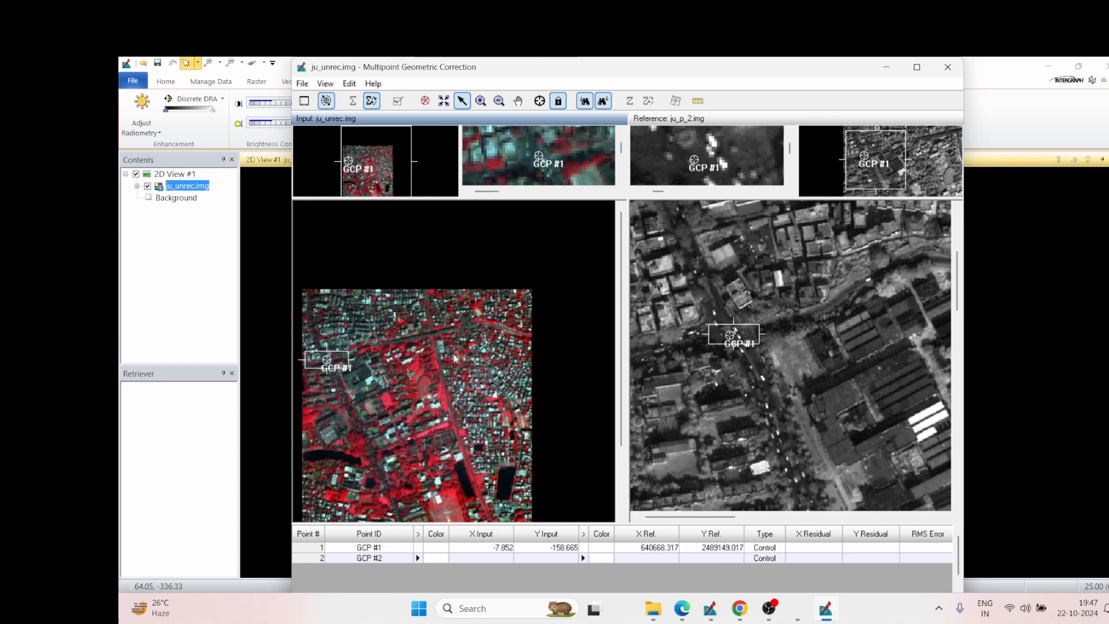
scroll(441, 339, up, 5)
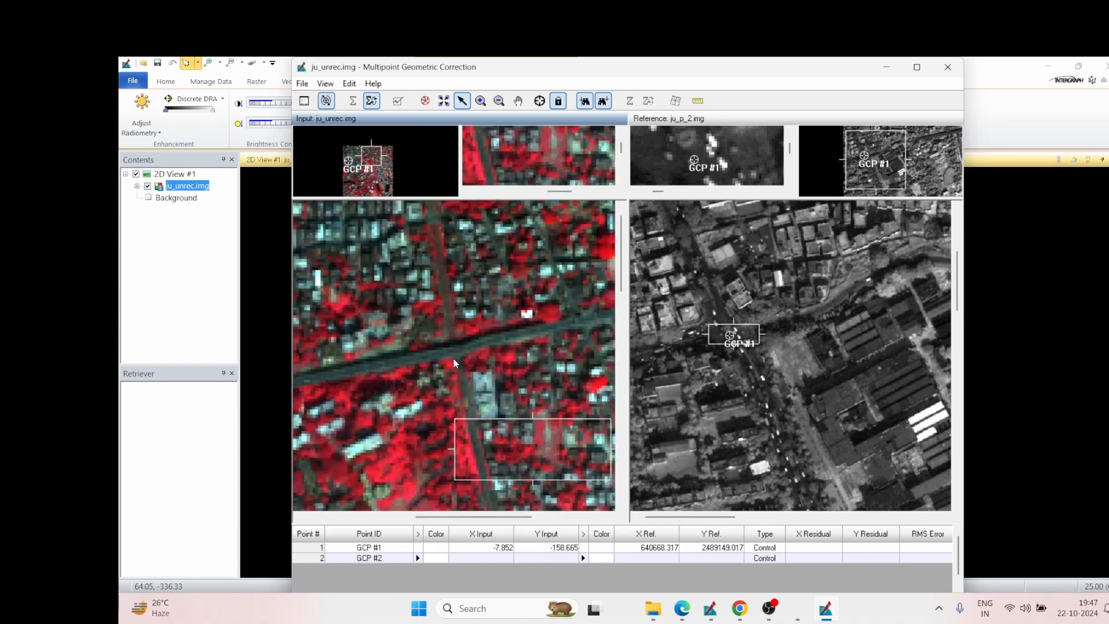
drag(531, 437, 376, 285)
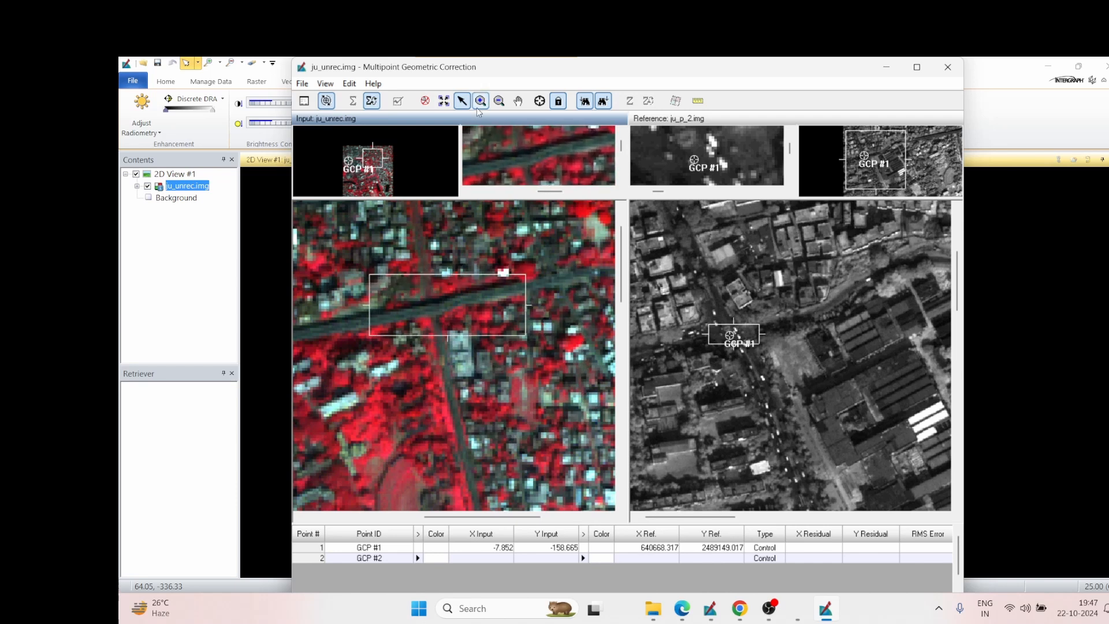
click(539, 100)
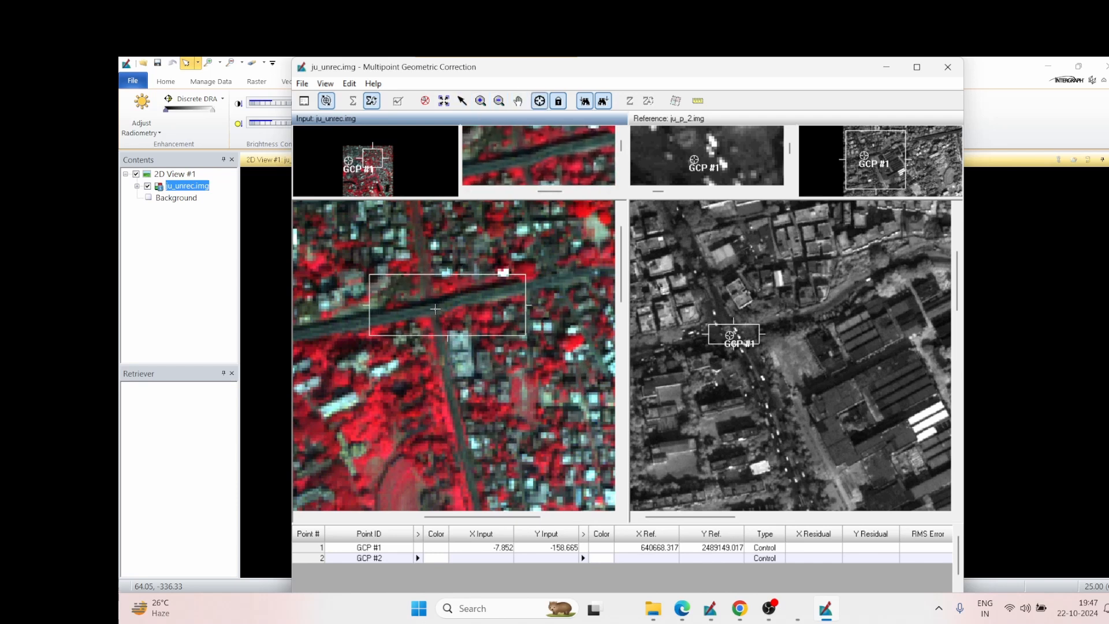
click(434, 309)
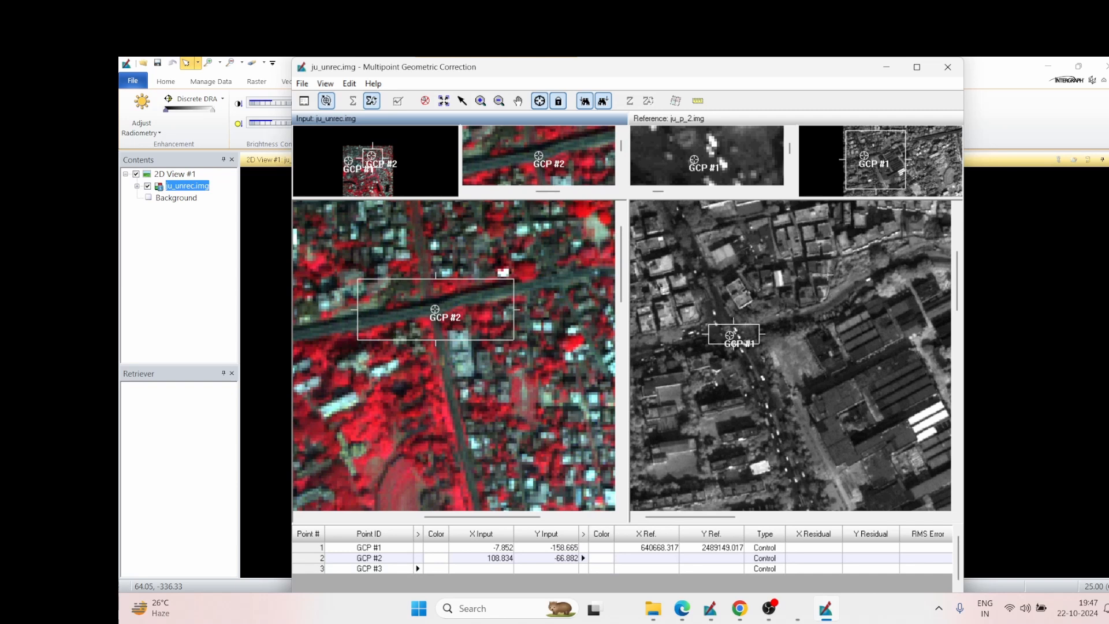
scroll(863, 286, down, 3)
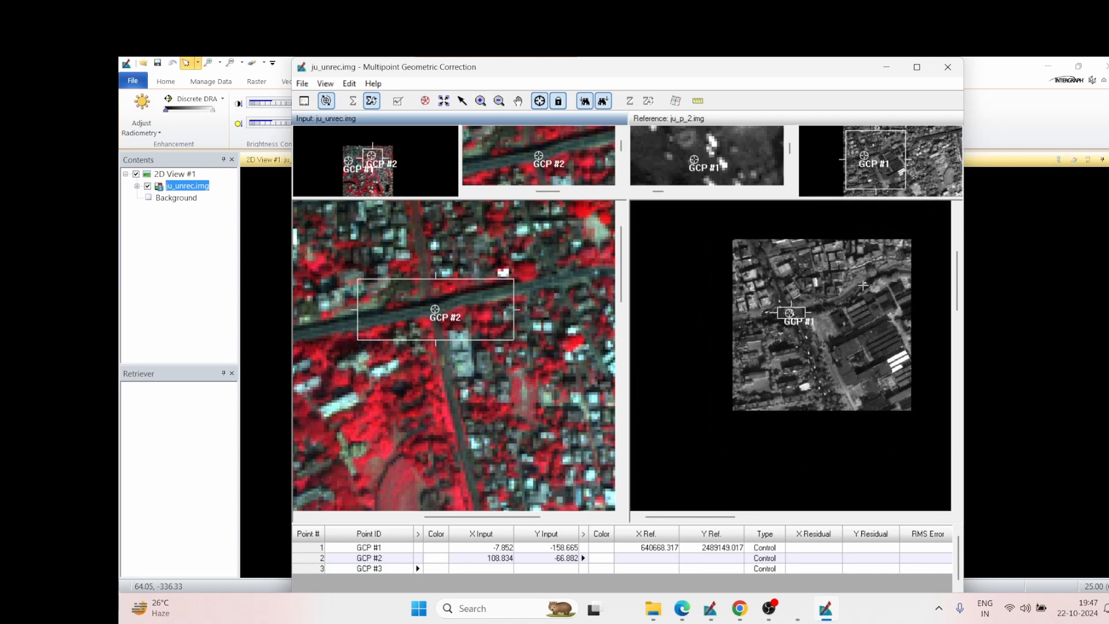
click(896, 272)
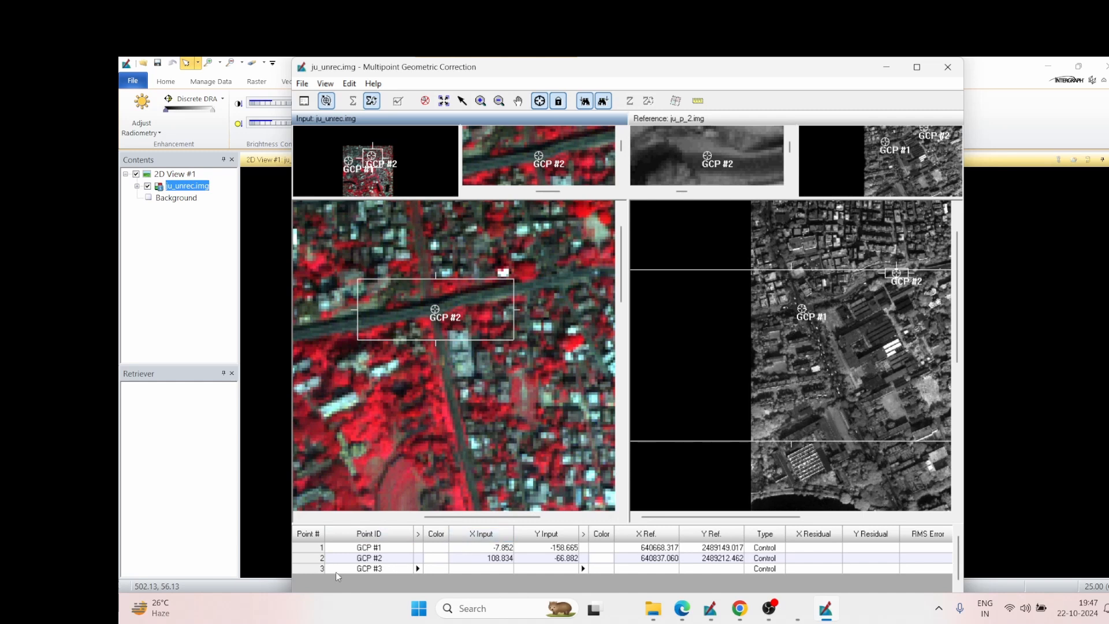
Delete the misplaced GCP #2 from the control point table.
click(307, 566)
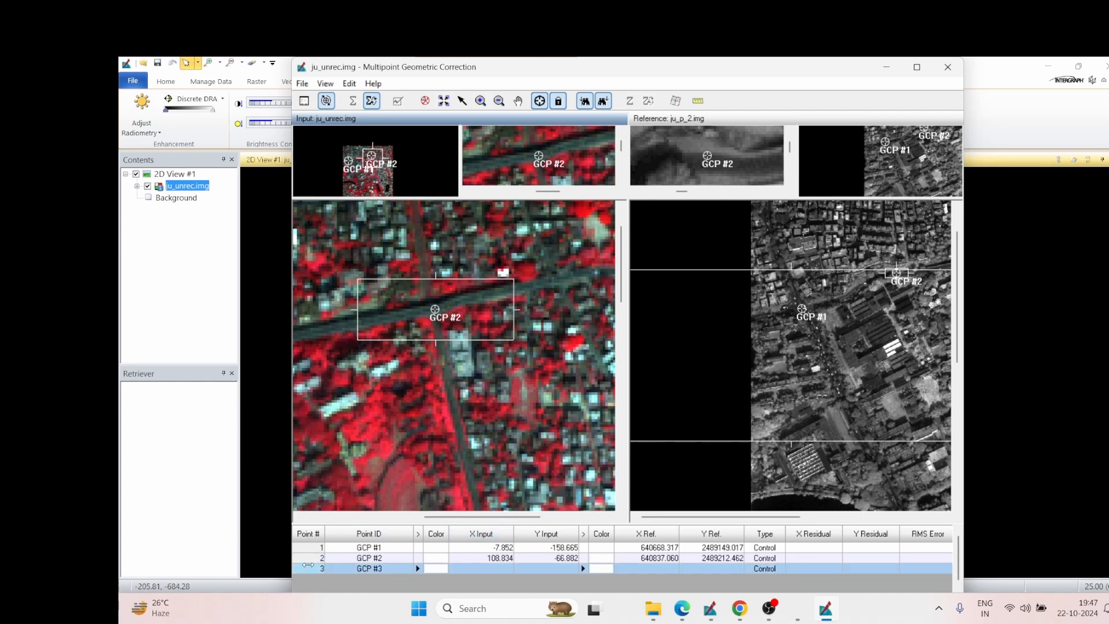
click(310, 557)
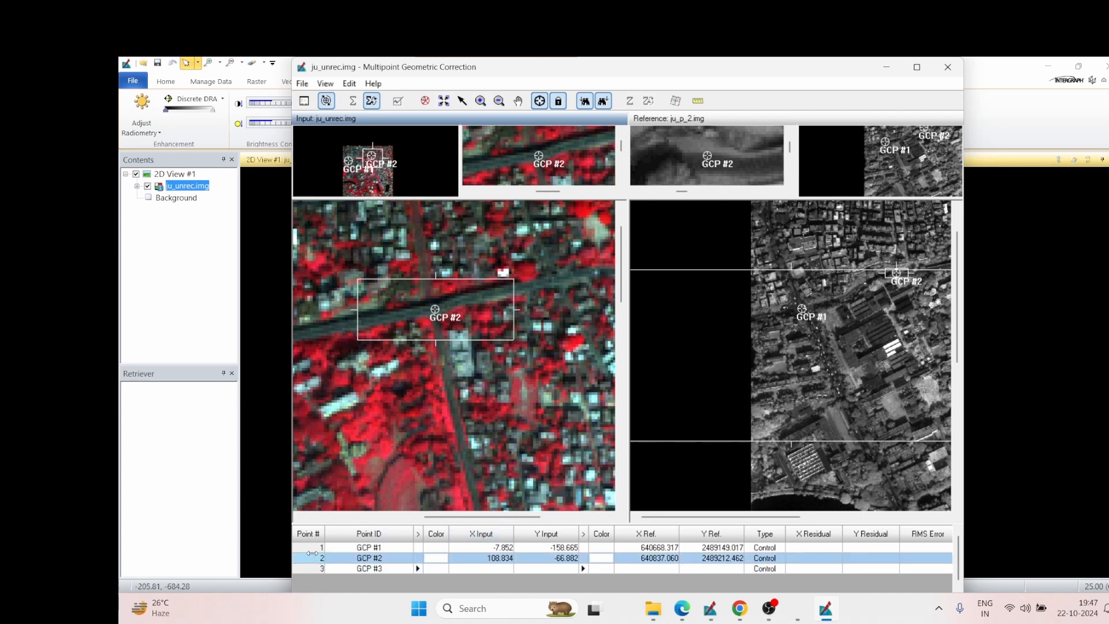
right_click(312, 554)
click(352, 487)
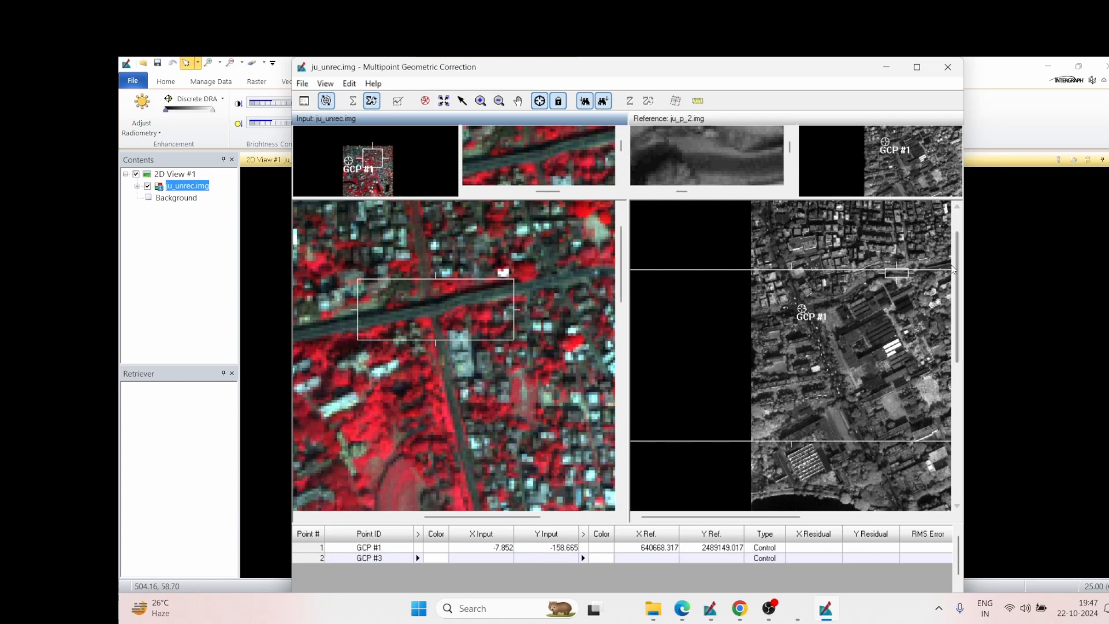
scroll(904, 294, down, 2)
drag(926, 263, 653, 332)
right_click(653, 332)
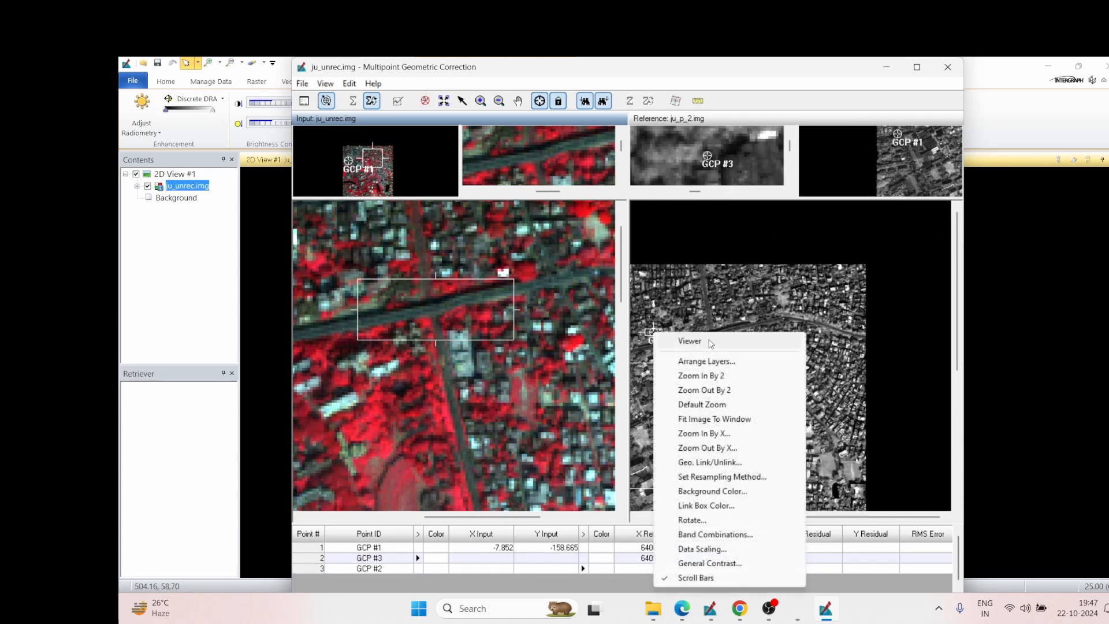
click(756, 310)
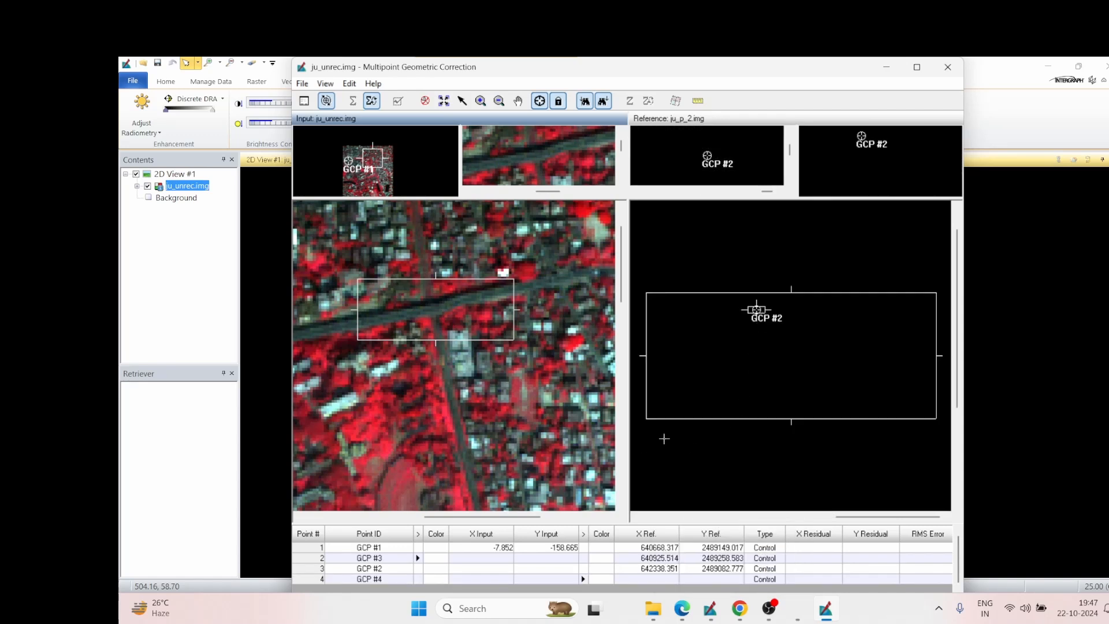
click(769, 607)
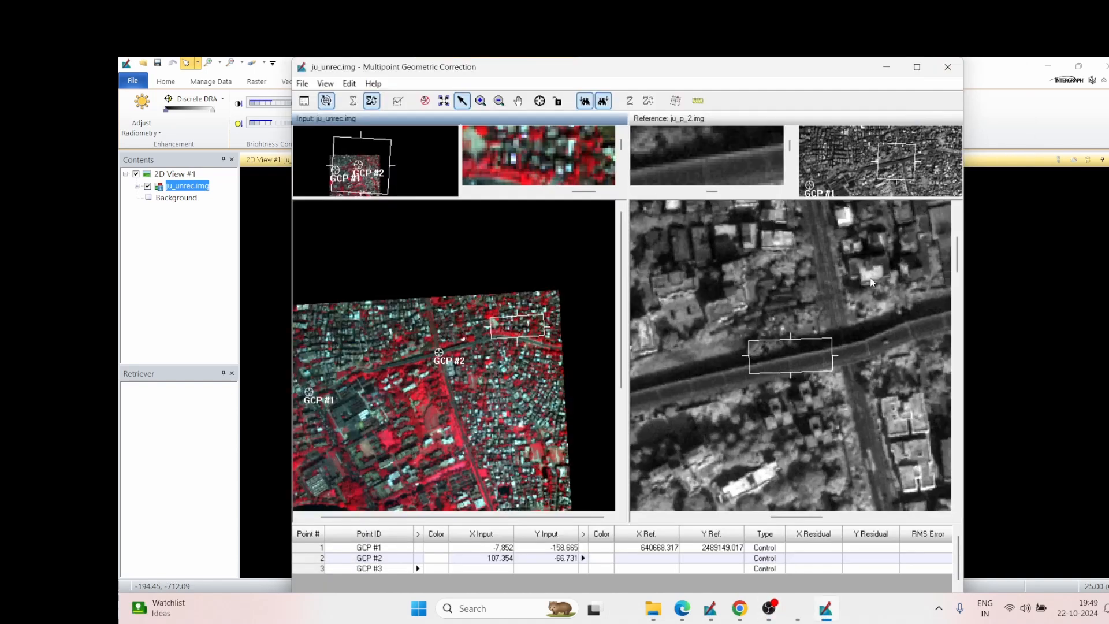
Place the matching GCP #2 on the reference image where the north-south road crosses the wide east-west road.
drag(798, 355, 850, 351)
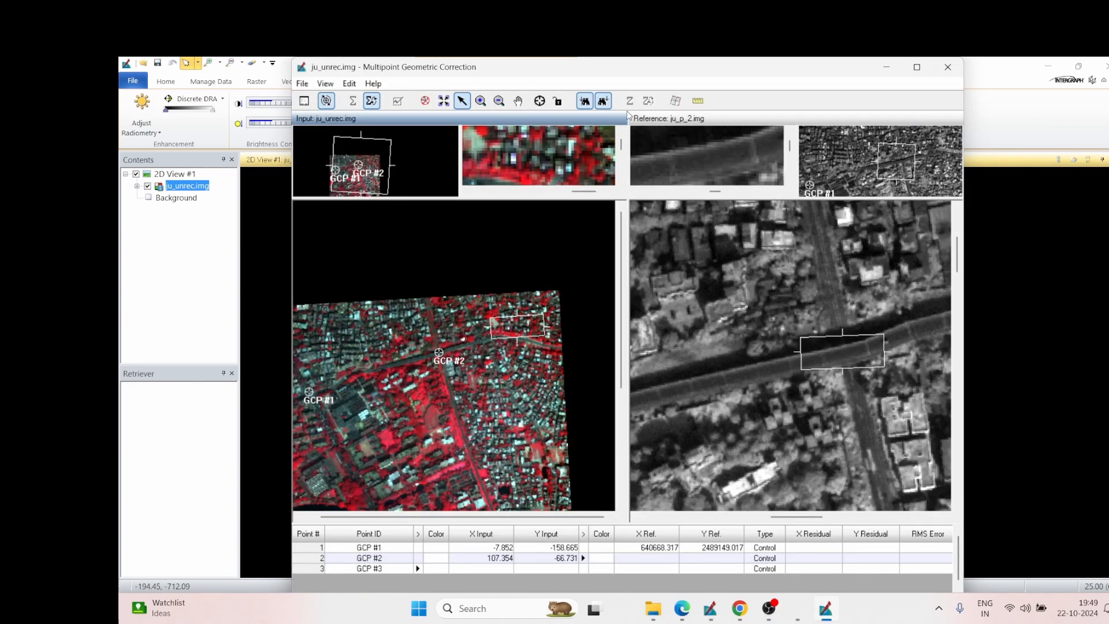
click(541, 101)
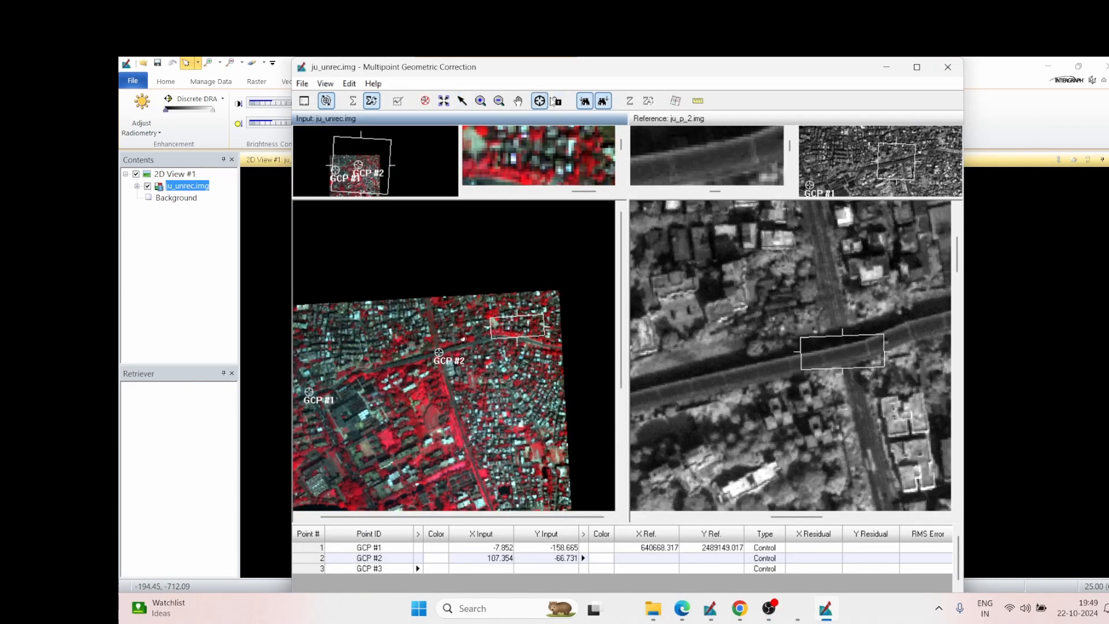
click(840, 353)
Place GCP #3 on the input image at the road junction south of the large sports ground, near the image's southern edge.
scroll(722, 329, down, 2)
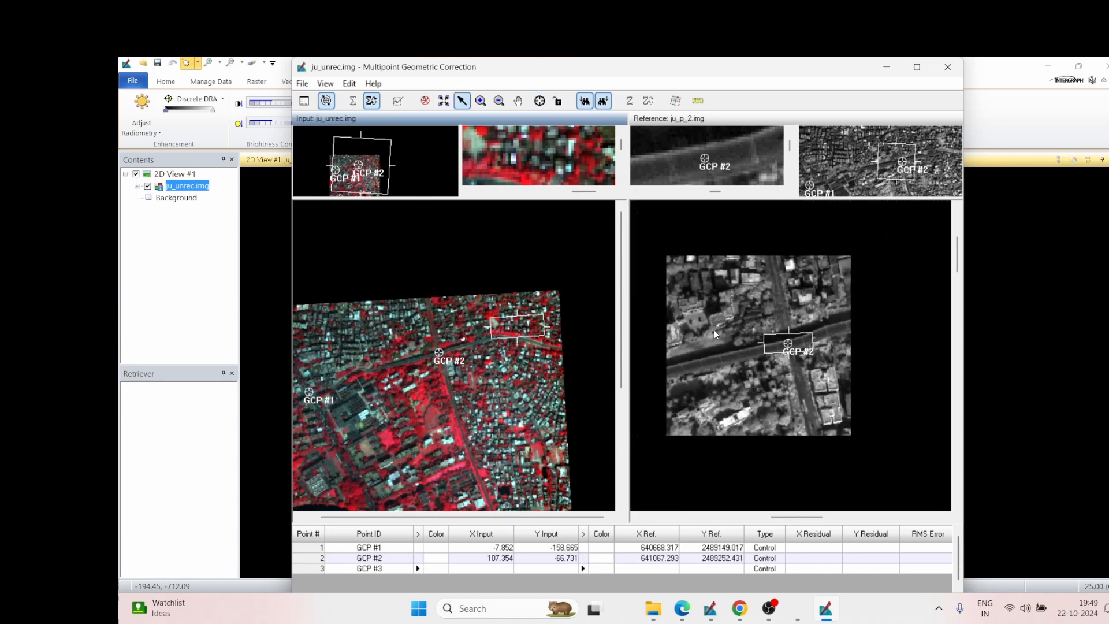
scroll(451, 409, down, 1)
scroll(453, 408, down, 2)
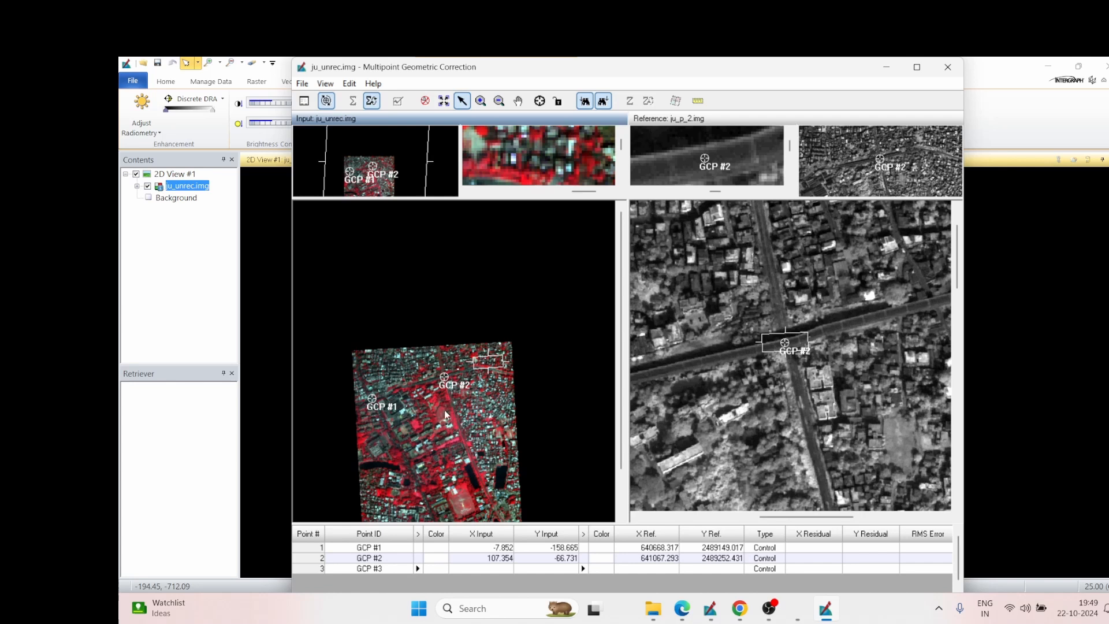
drag(466, 434, 467, 346)
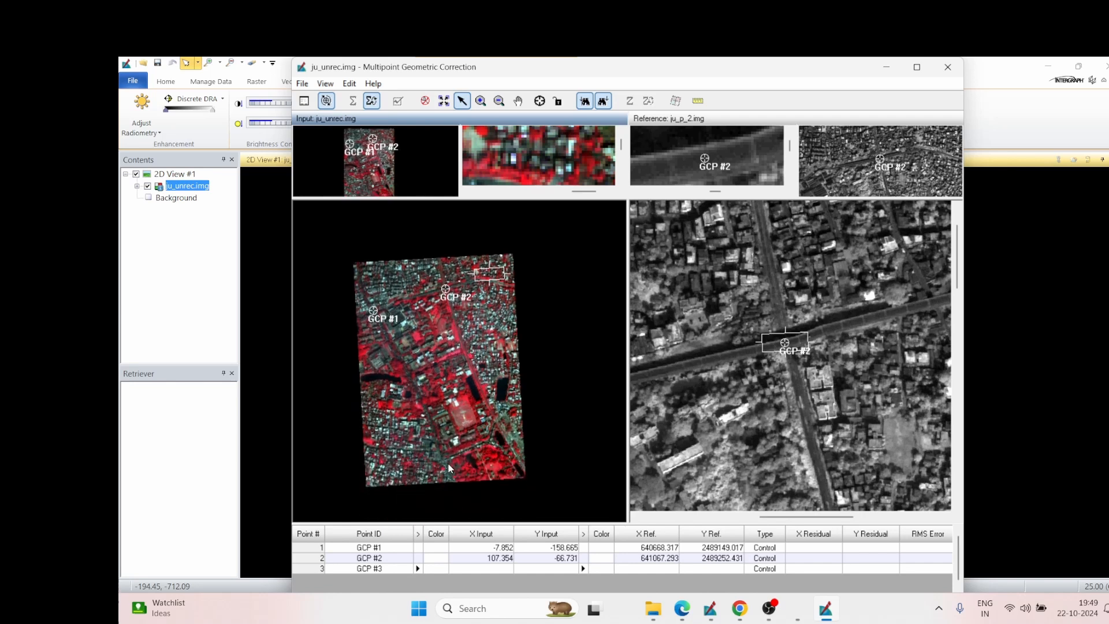
drag(448, 463, 450, 404)
scroll(449, 405, up, 2)
scroll(449, 405, up, 3)
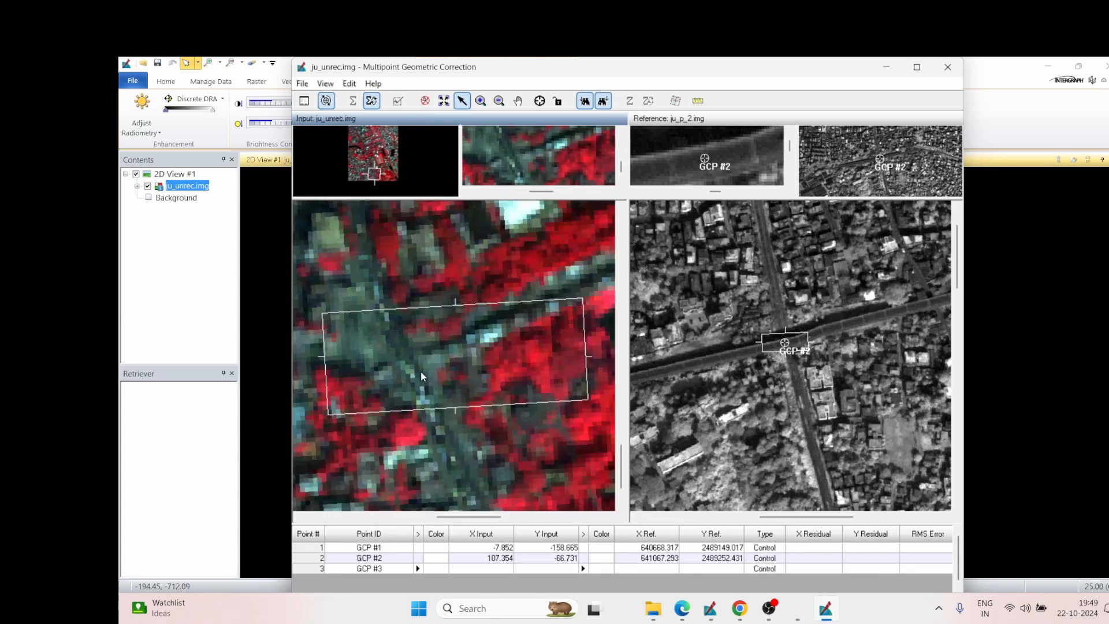
click(539, 100)
click(408, 367)
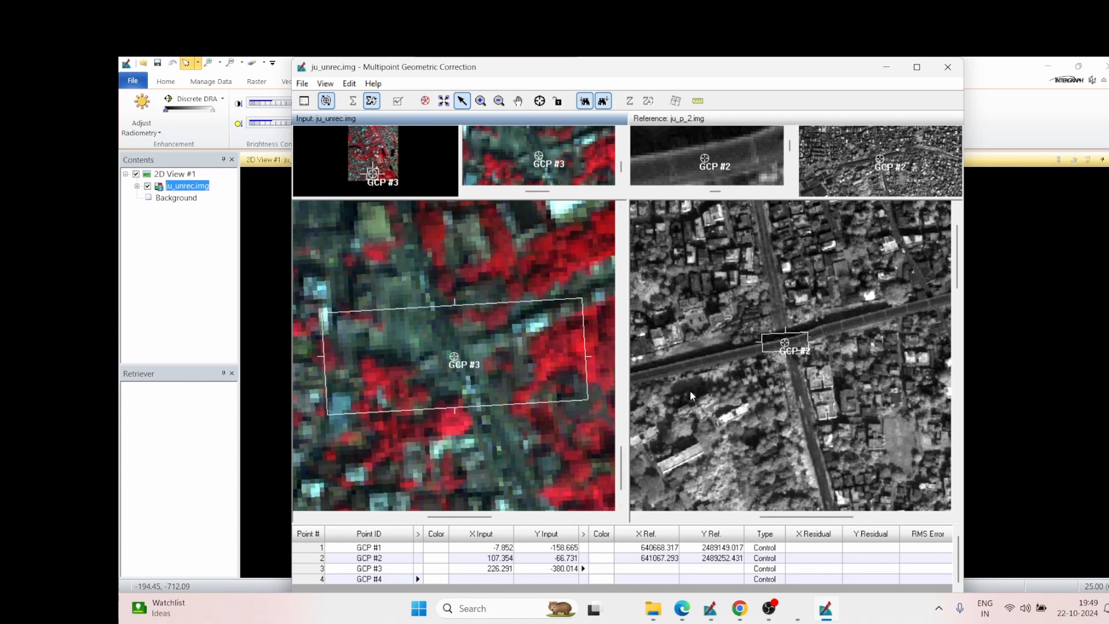
Place GCP #3 on the reference image just east of the main road, southwest of the large sports ground.
scroll(785, 369, down, 3)
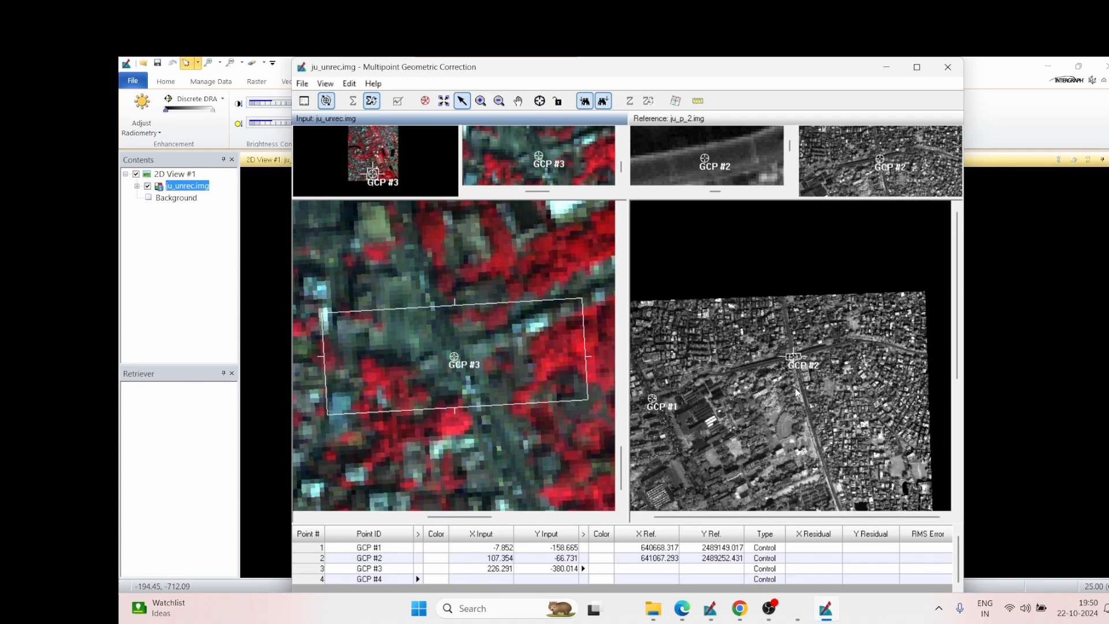
scroll(795, 407, down, 3)
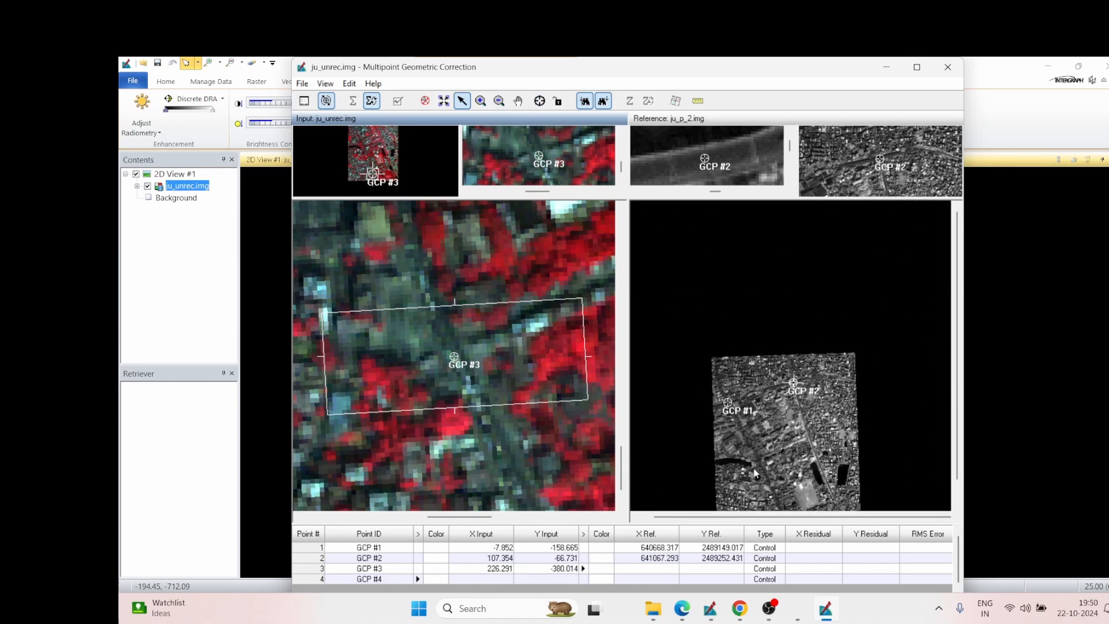
drag(769, 488, 761, 383)
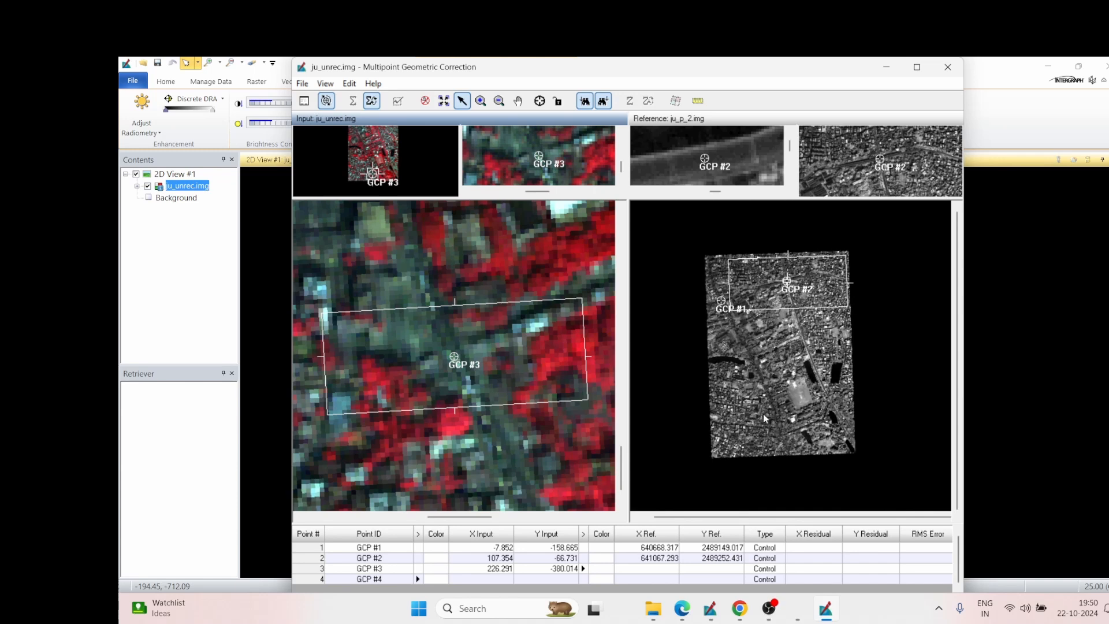
scroll(425, 426, down, 4)
scroll(430, 425, up, 2)
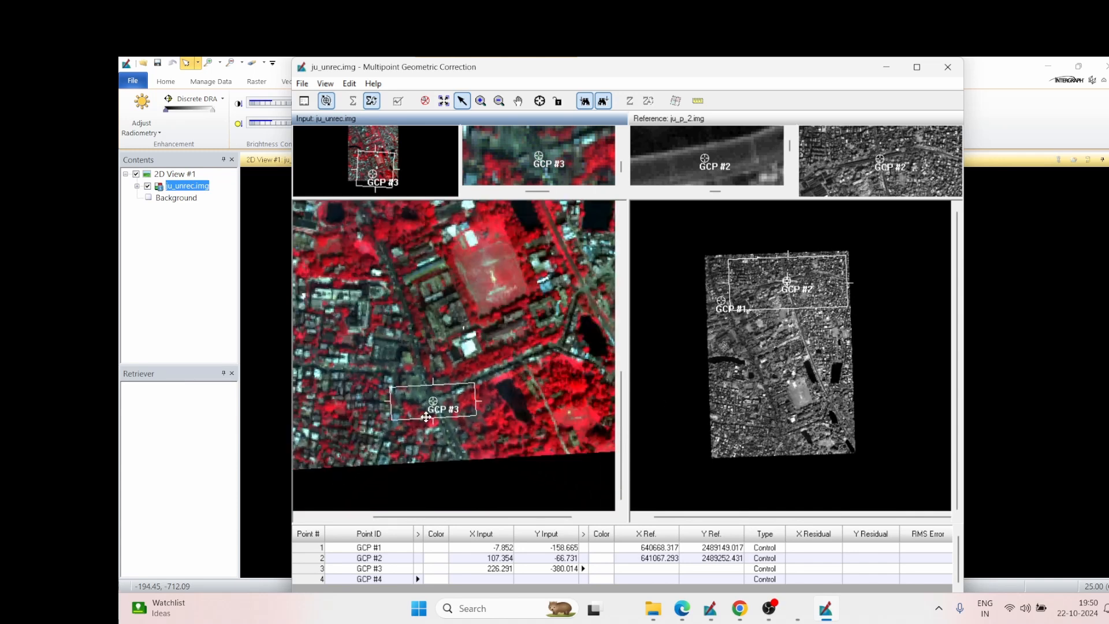
scroll(433, 425, down, 2)
scroll(432, 425, up, 1)
scroll(784, 424, up, 4)
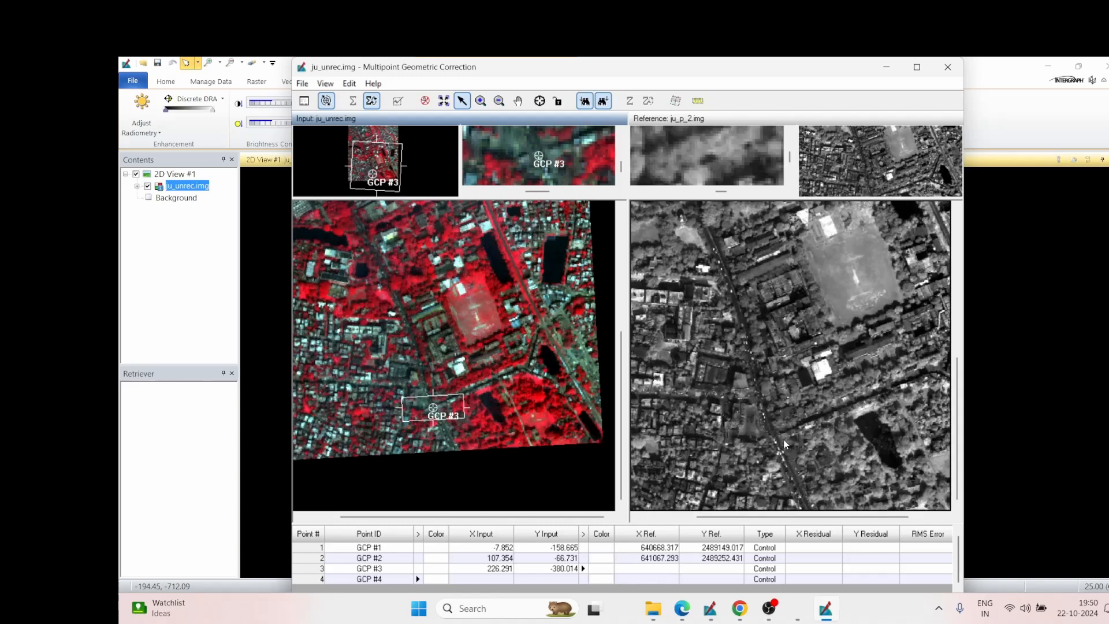
scroll(777, 445, up, 1)
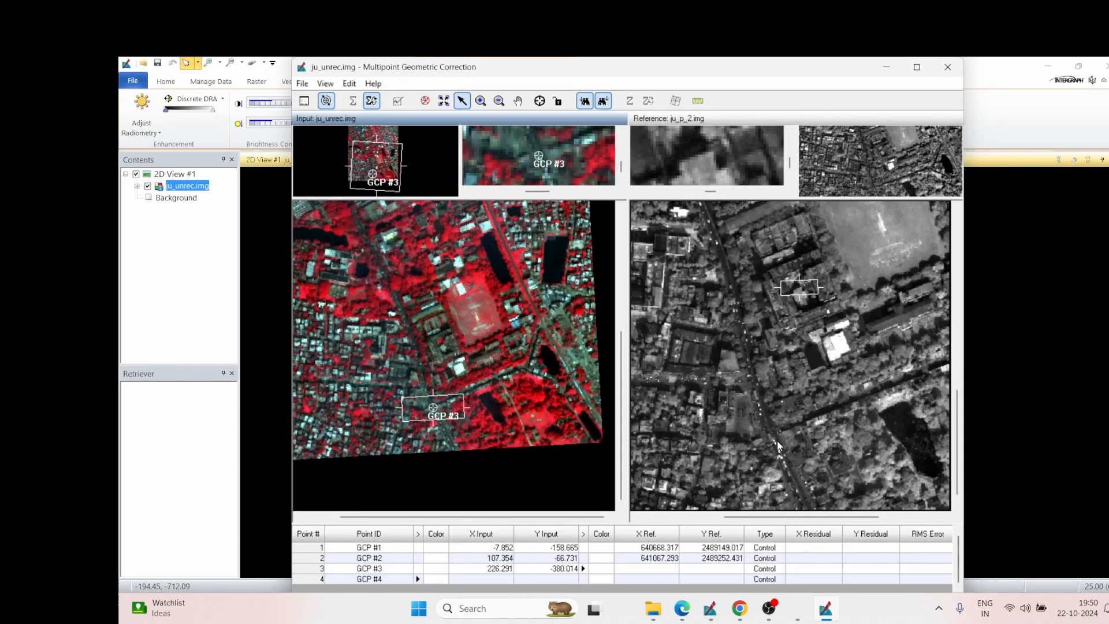
scroll(770, 446, up, 3)
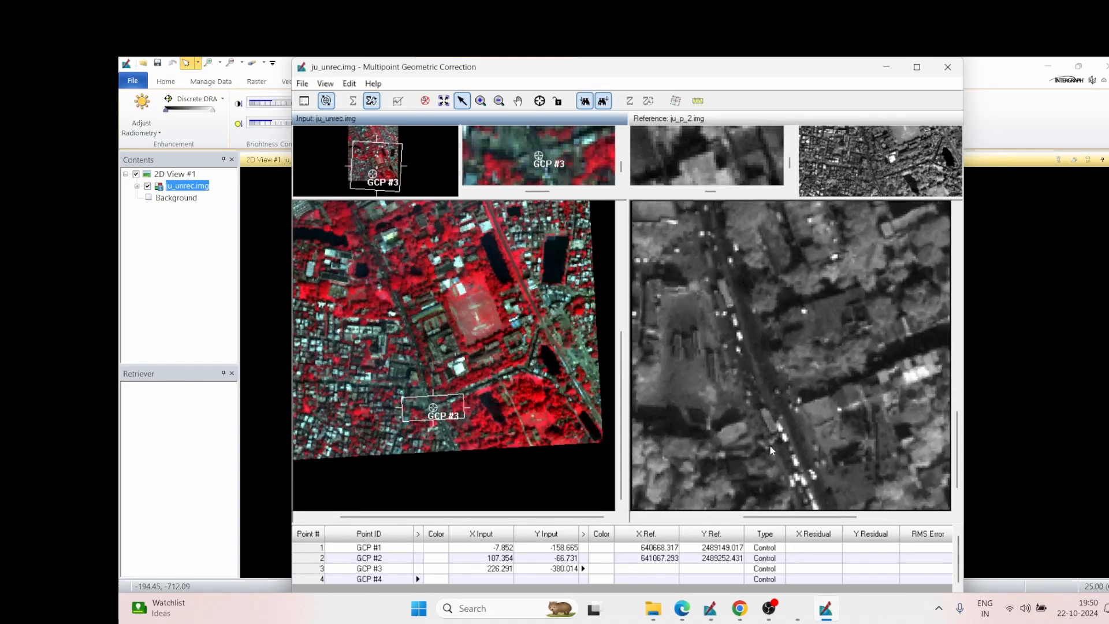
scroll(771, 444, up, 1)
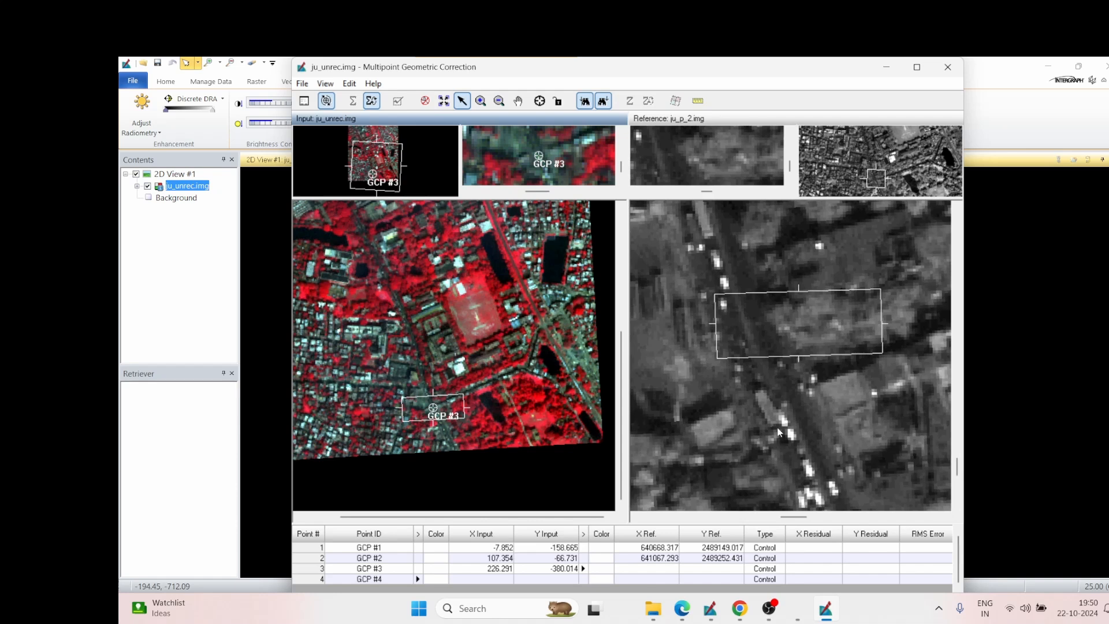
drag(780, 329, 760, 382)
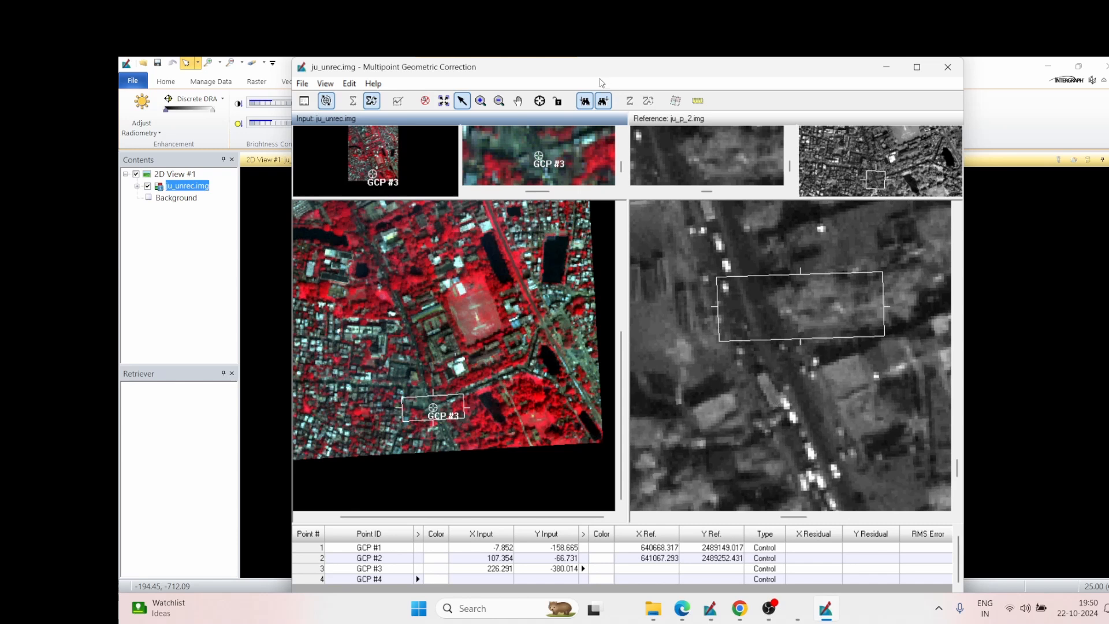
click(539, 101)
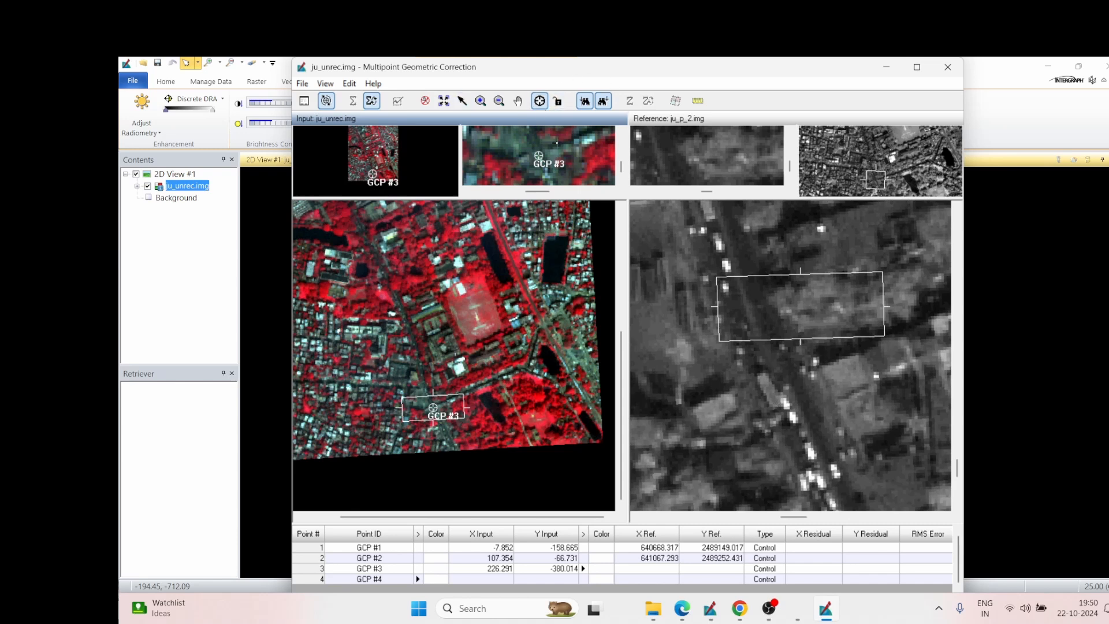
click(805, 309)
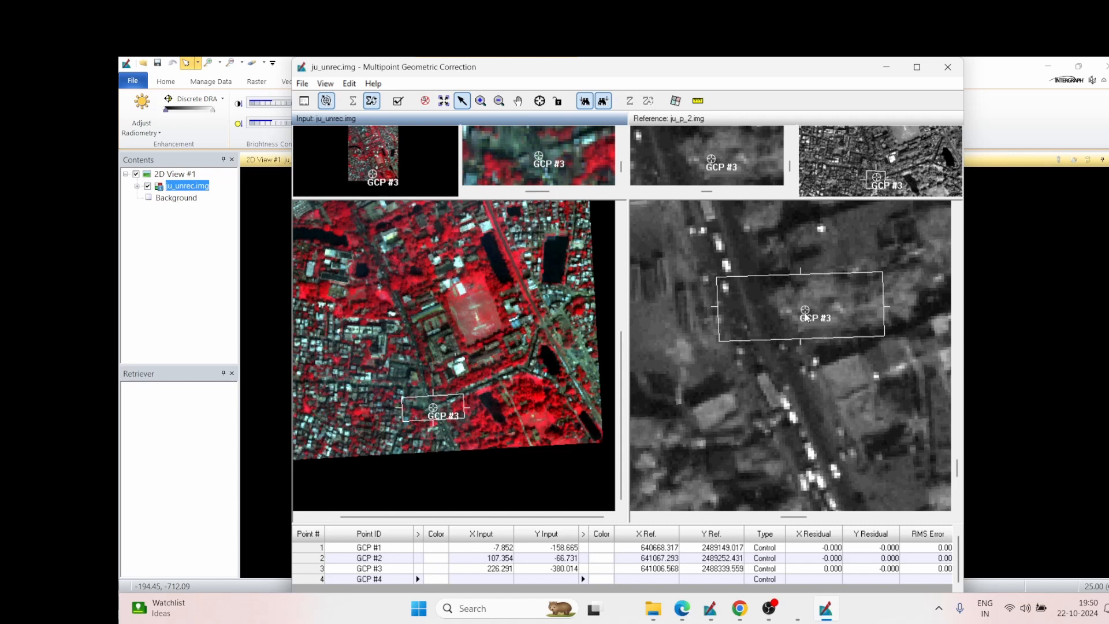
Delete GCP #3 from the control point table.
click(321, 569)
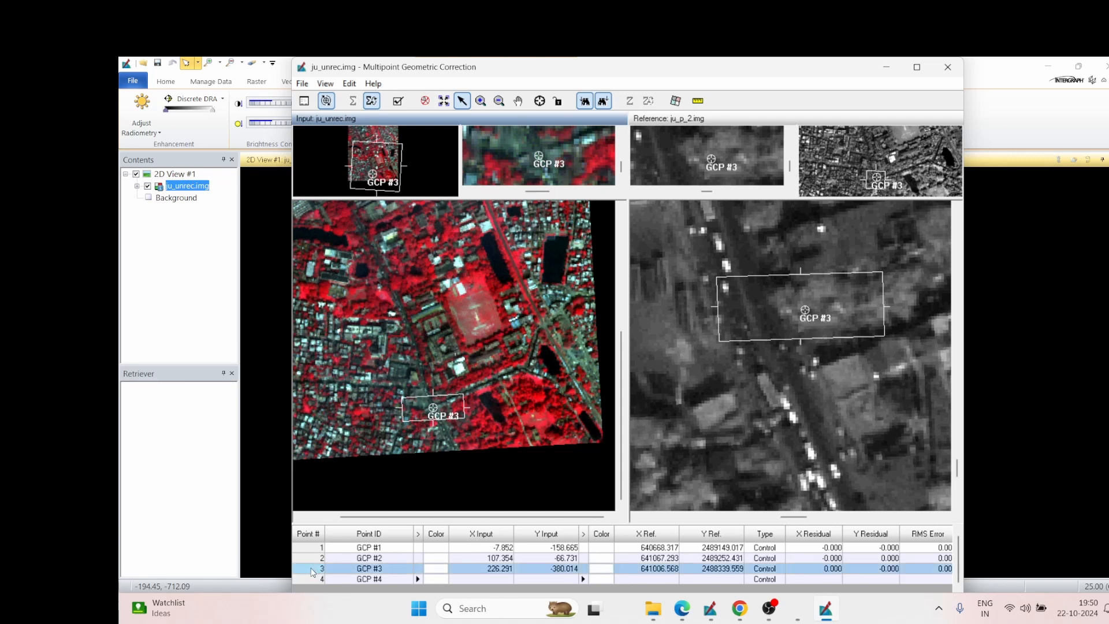
right_click(322, 569)
click(358, 499)
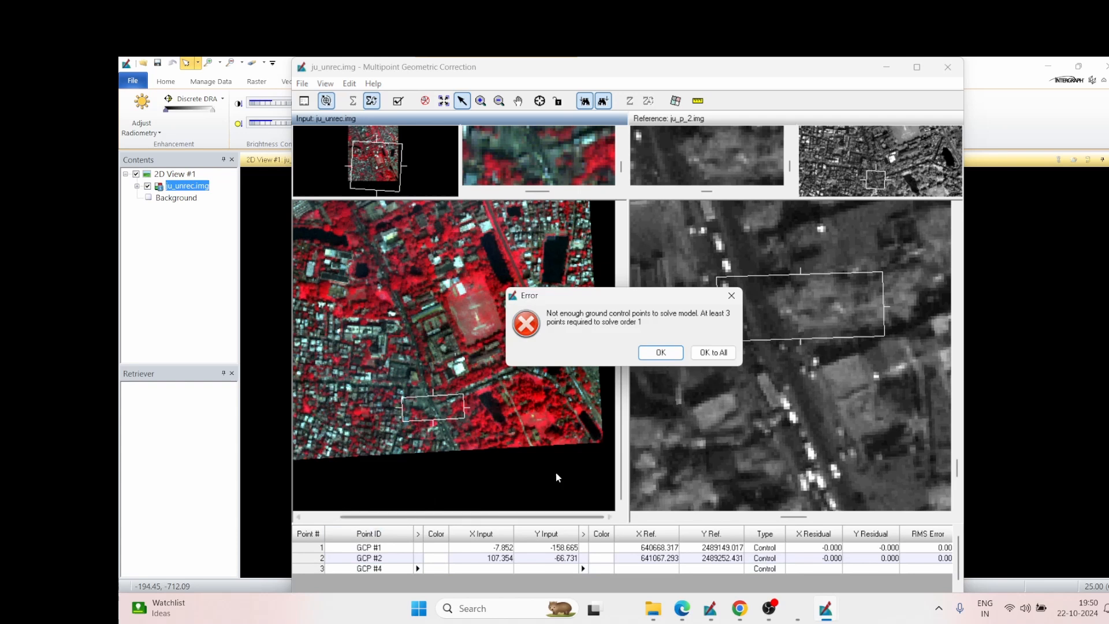
Dismiss the model-solving errors and lock the Create GCP tool for placing several control points.
click(682, 357)
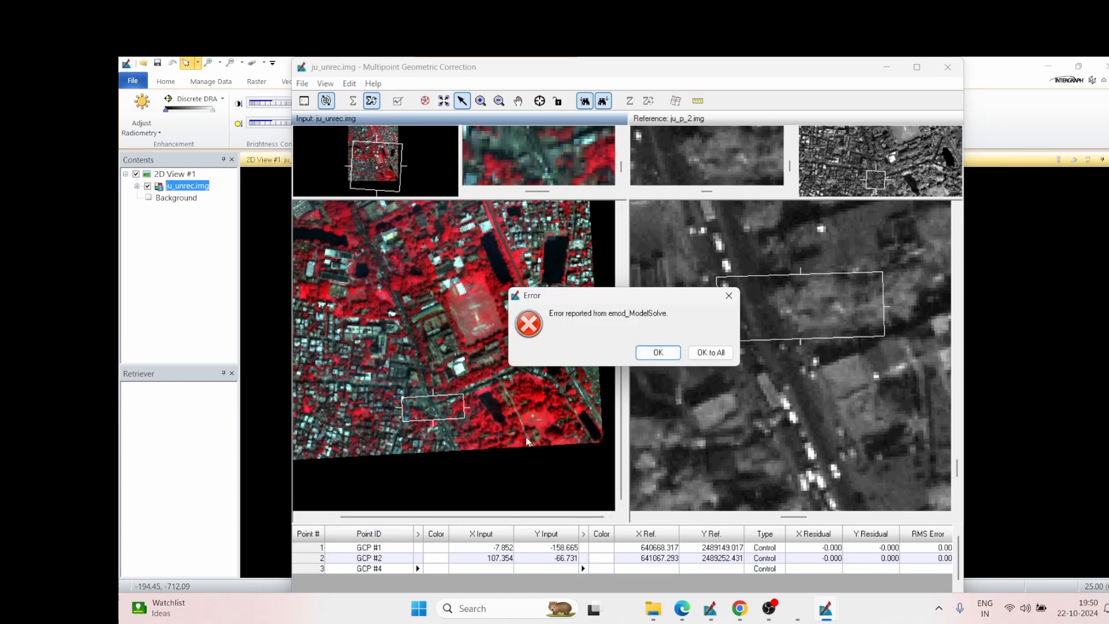
click(657, 355)
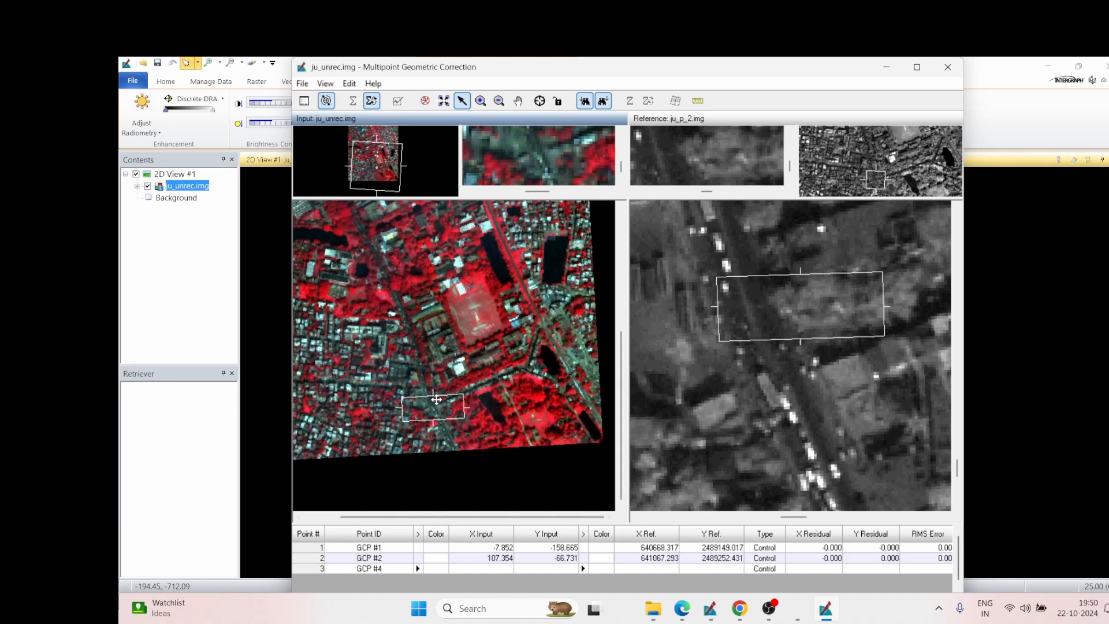
click(539, 101)
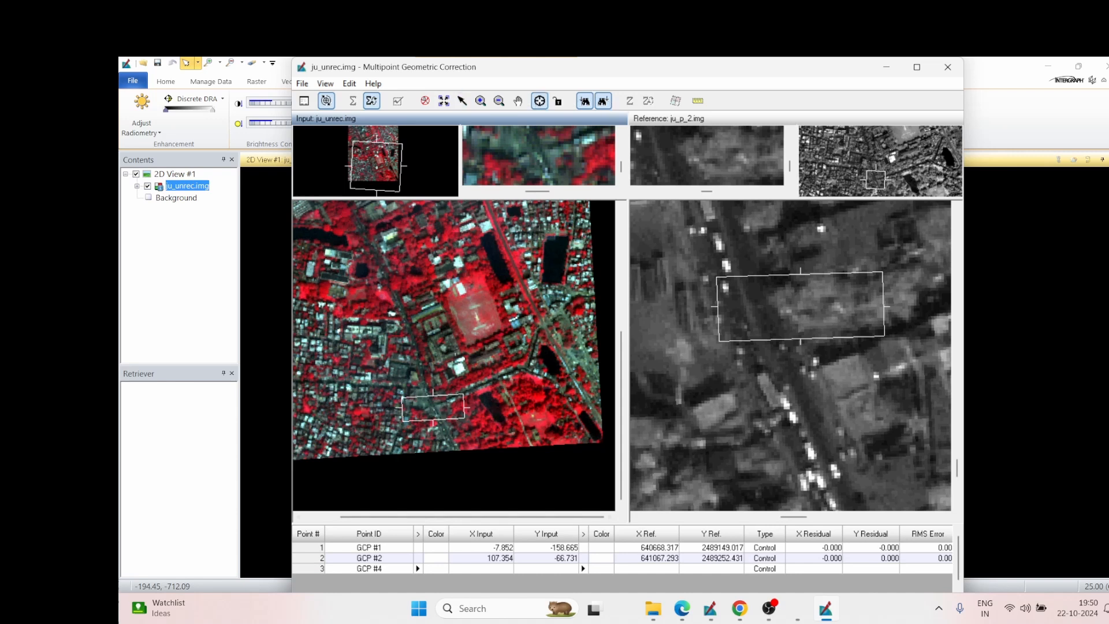
mouse_move(777, 310)
mouse_down()
mouse_move(762, 330)
mouse_move(775, 315)
mouse_up()
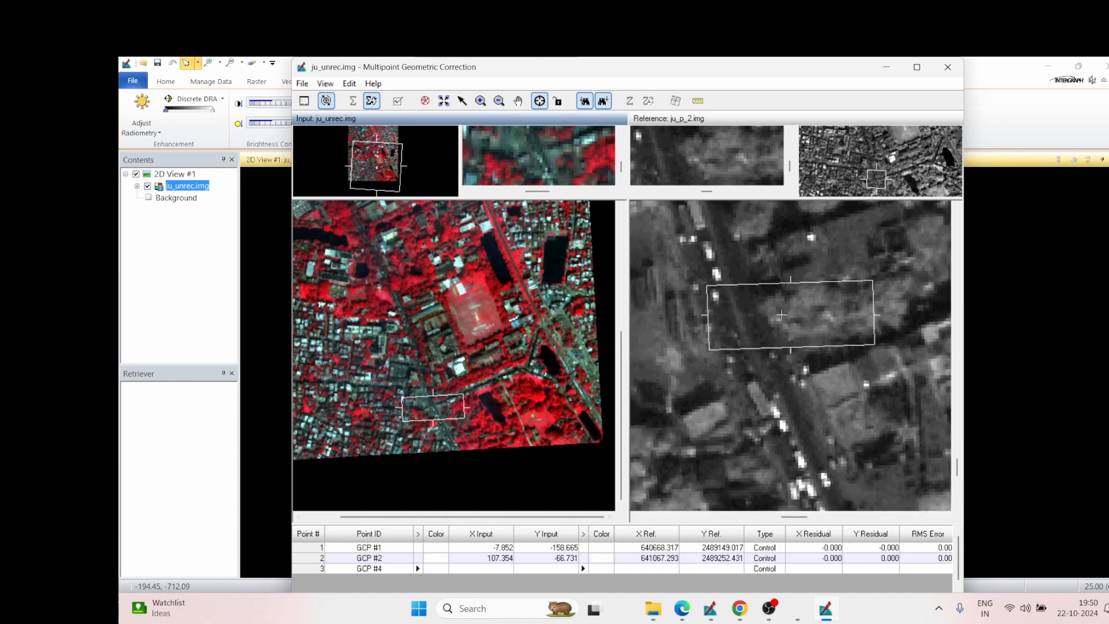
click(558, 100)
click(517, 101)
Place GCP #4 at the main road junction southwest of the large sports ground on the input image and at the matching spot on the reference image.
scroll(814, 313, down, 5)
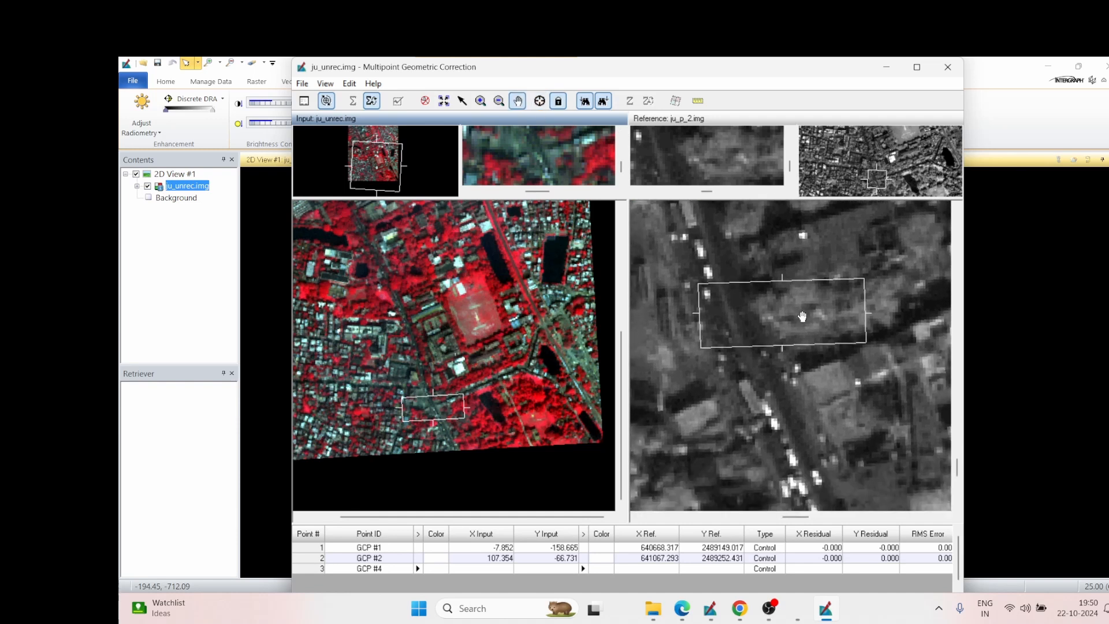
scroll(784, 366, down, 3)
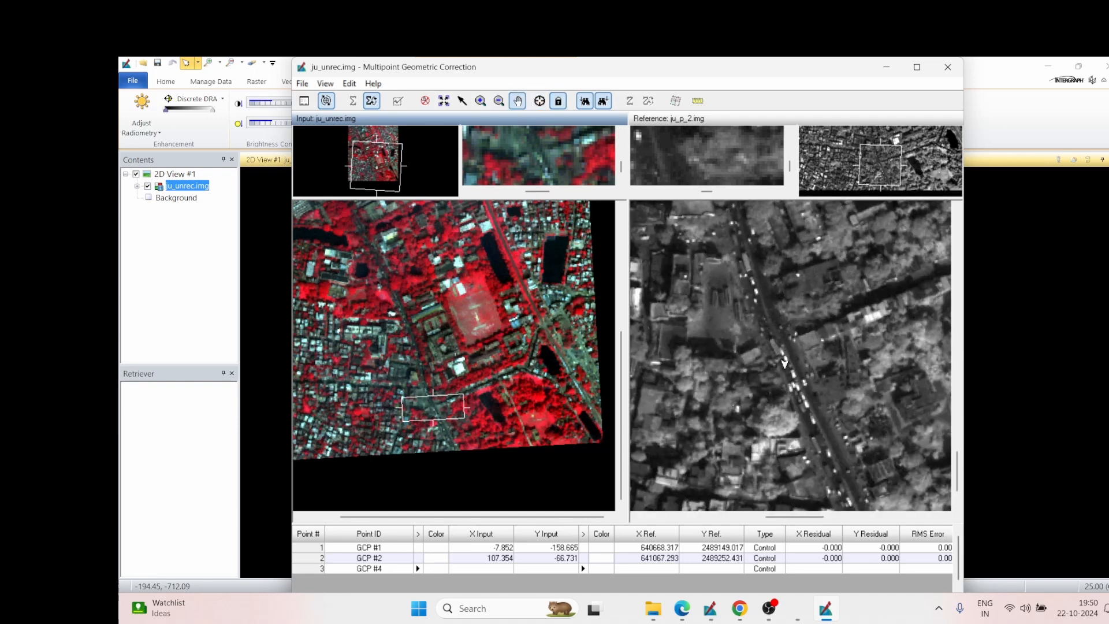
scroll(783, 356, up, 4)
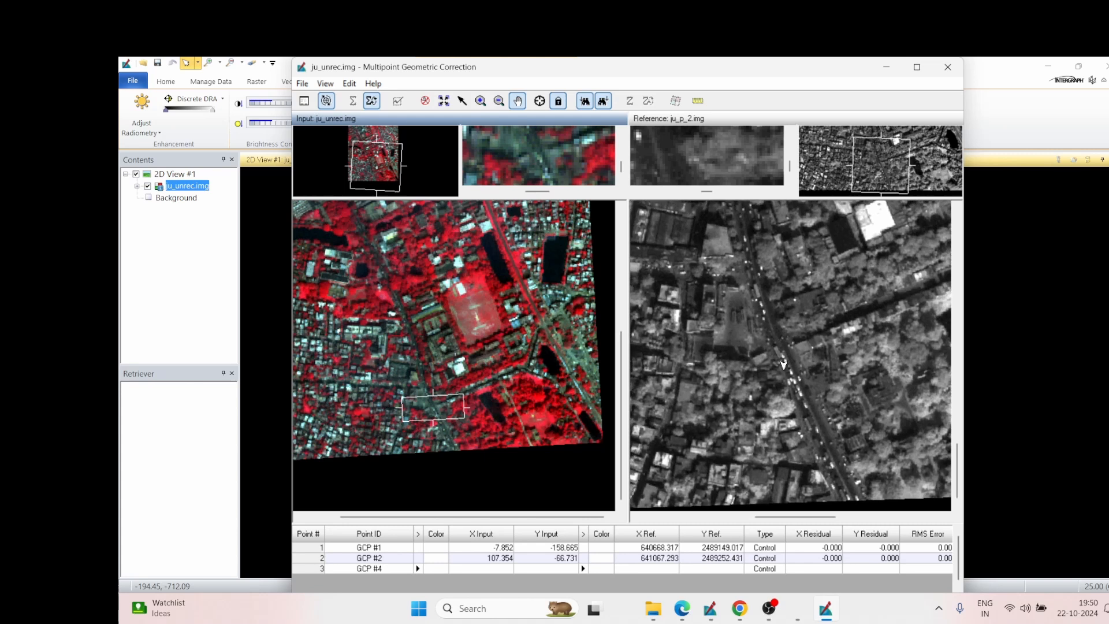
scroll(775, 349, up, 4)
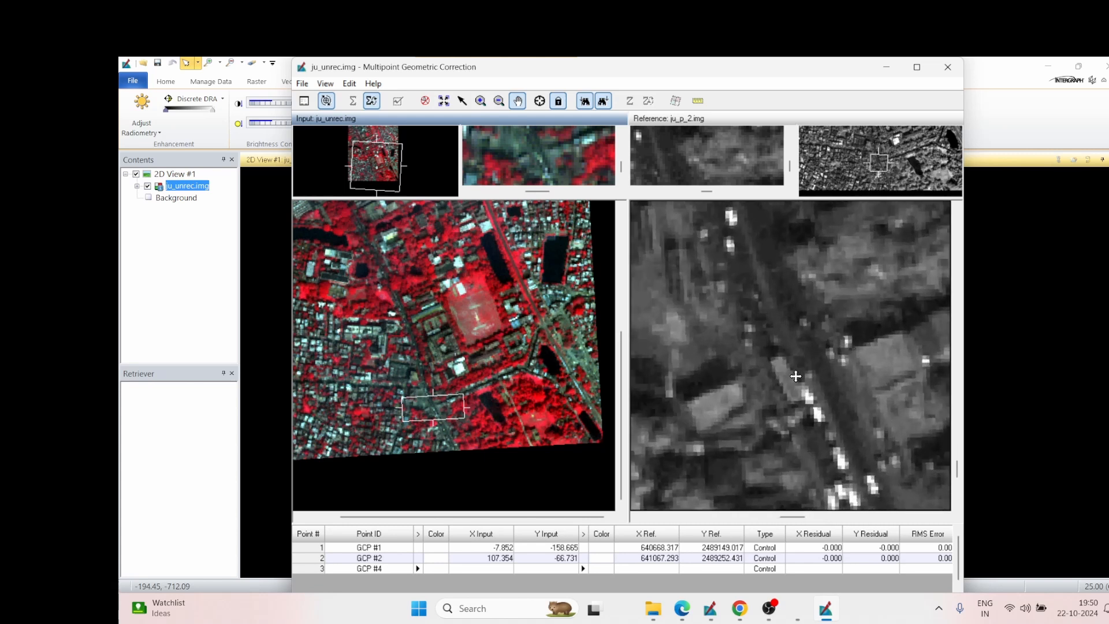
scroll(795, 378, down, 4)
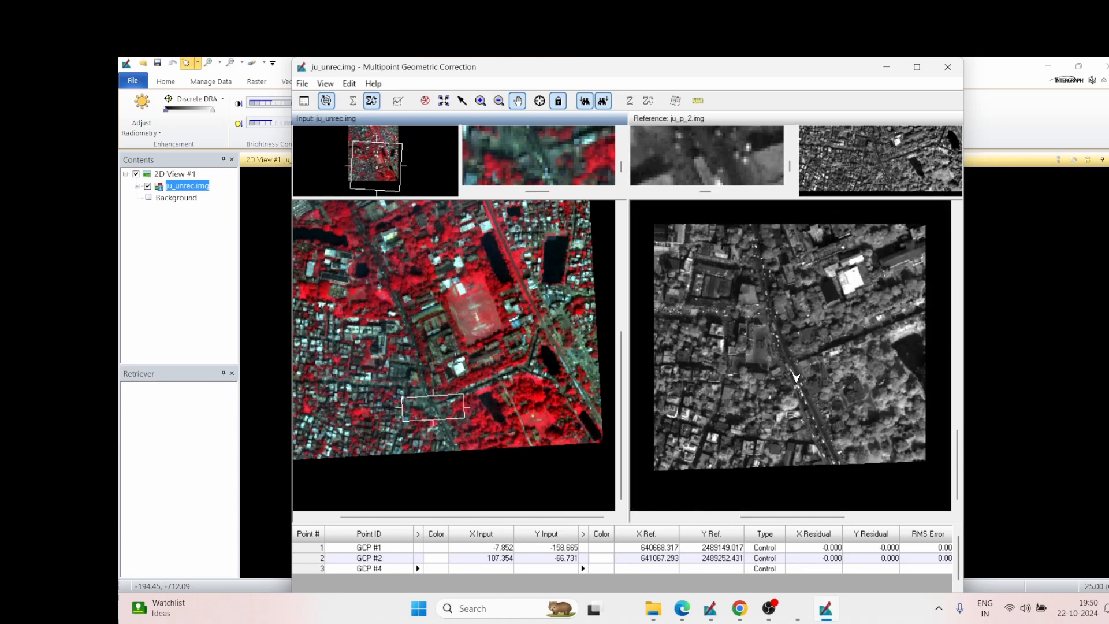
scroll(796, 379, down, 1)
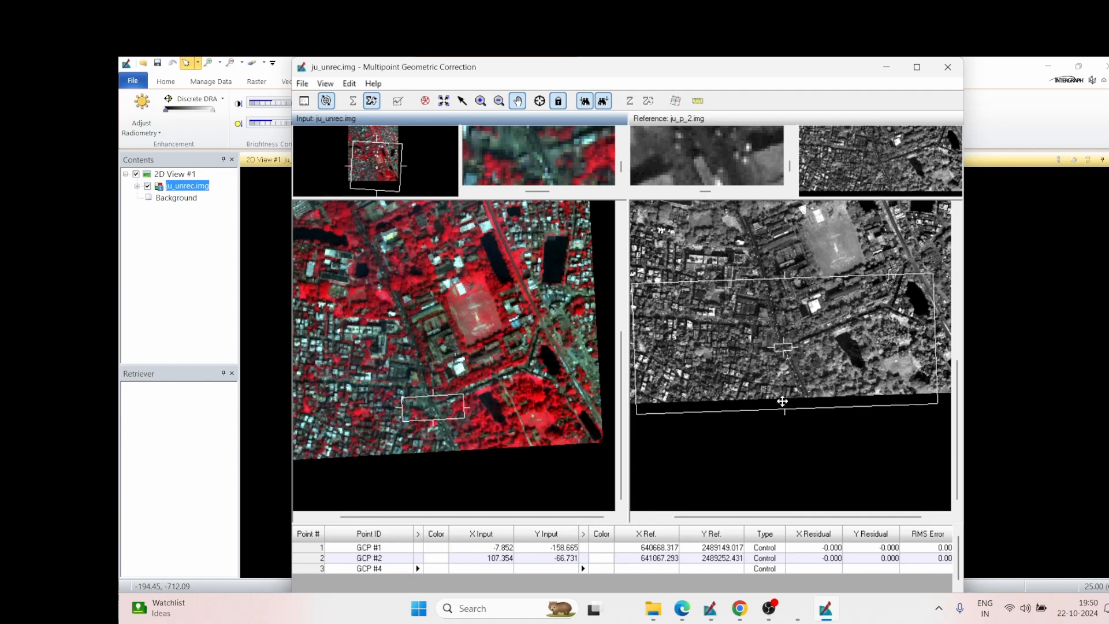
click(766, 610)
click(767, 609)
scroll(745, 335, up, 5)
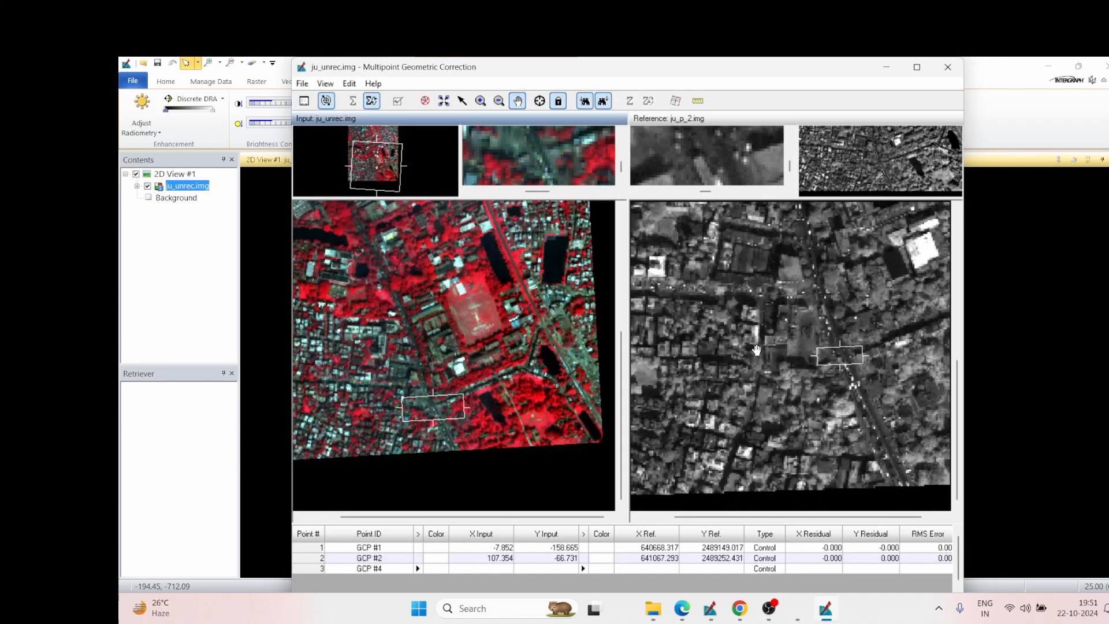
scroll(933, 371, up, 3)
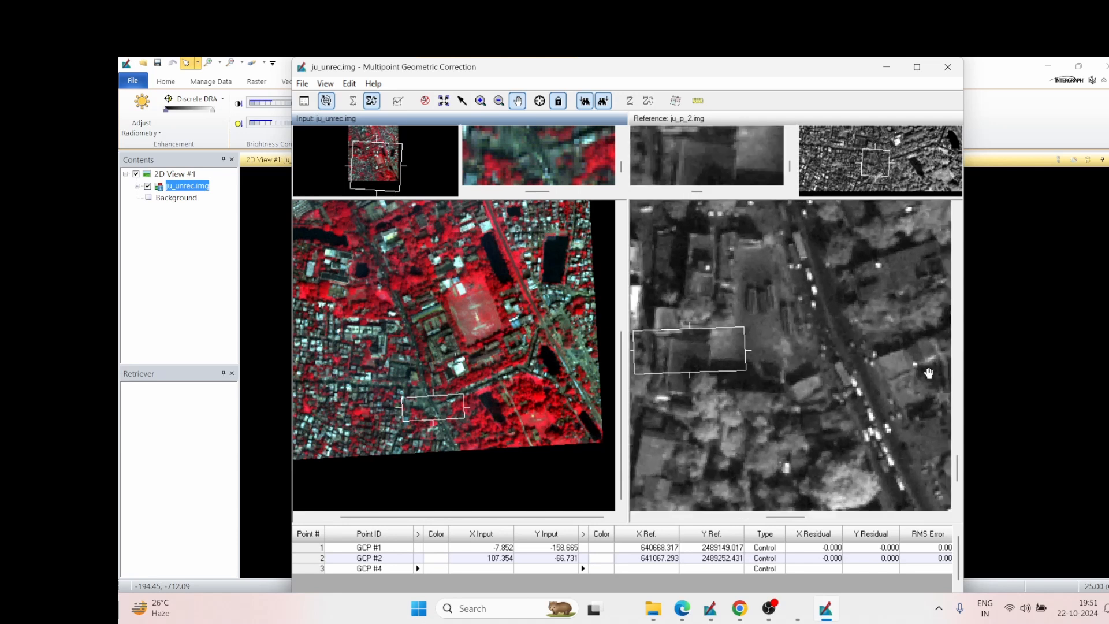
drag(842, 359, 824, 362)
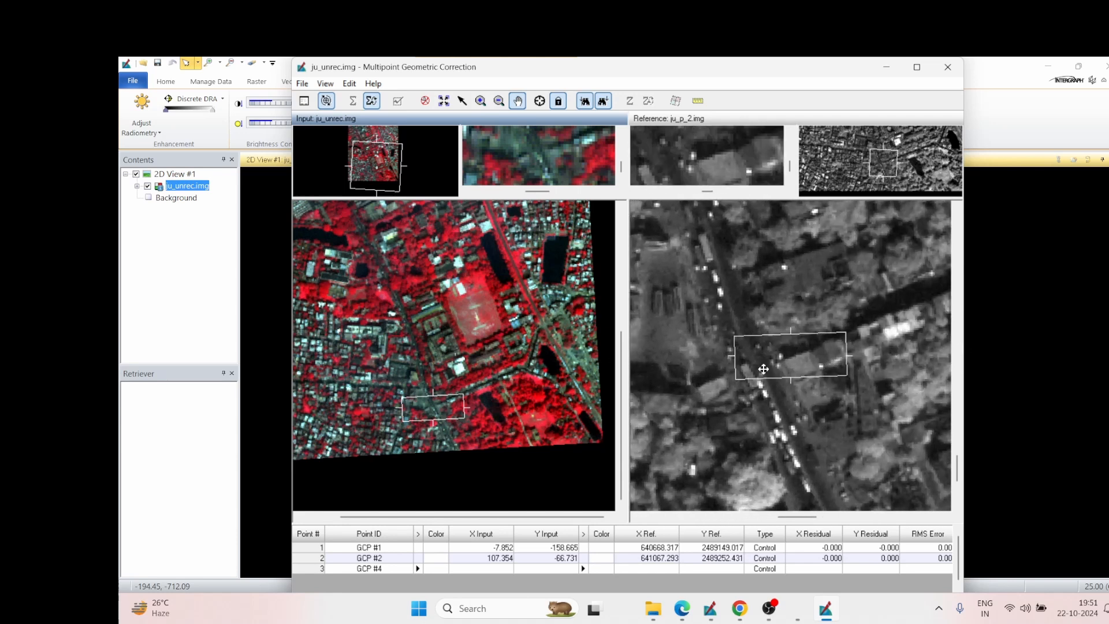
click(539, 102)
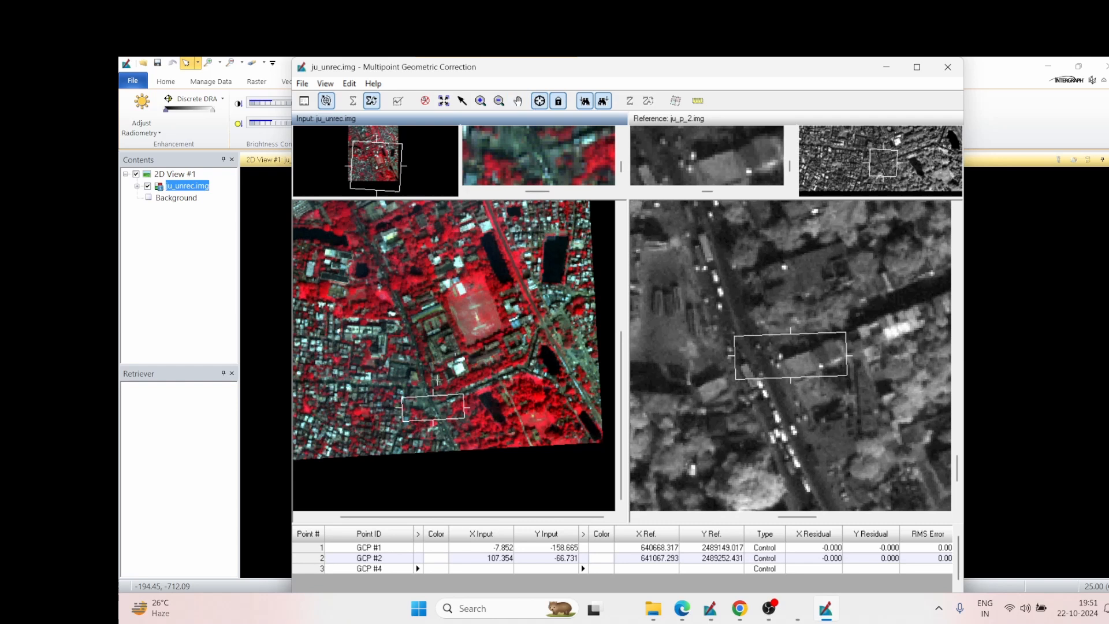
click(427, 411)
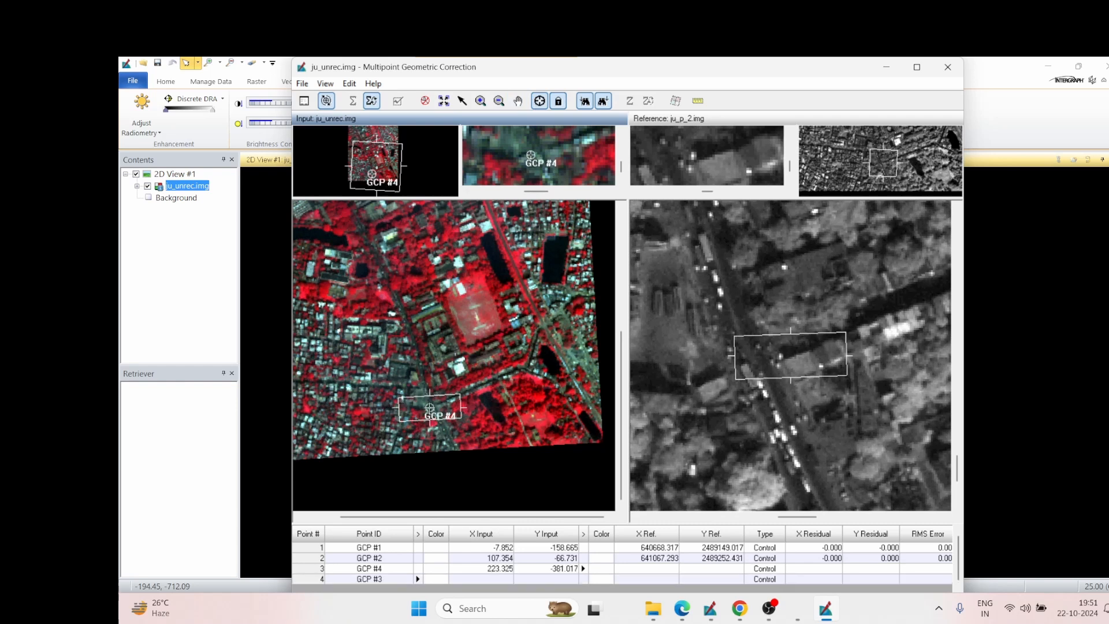
click(758, 366)
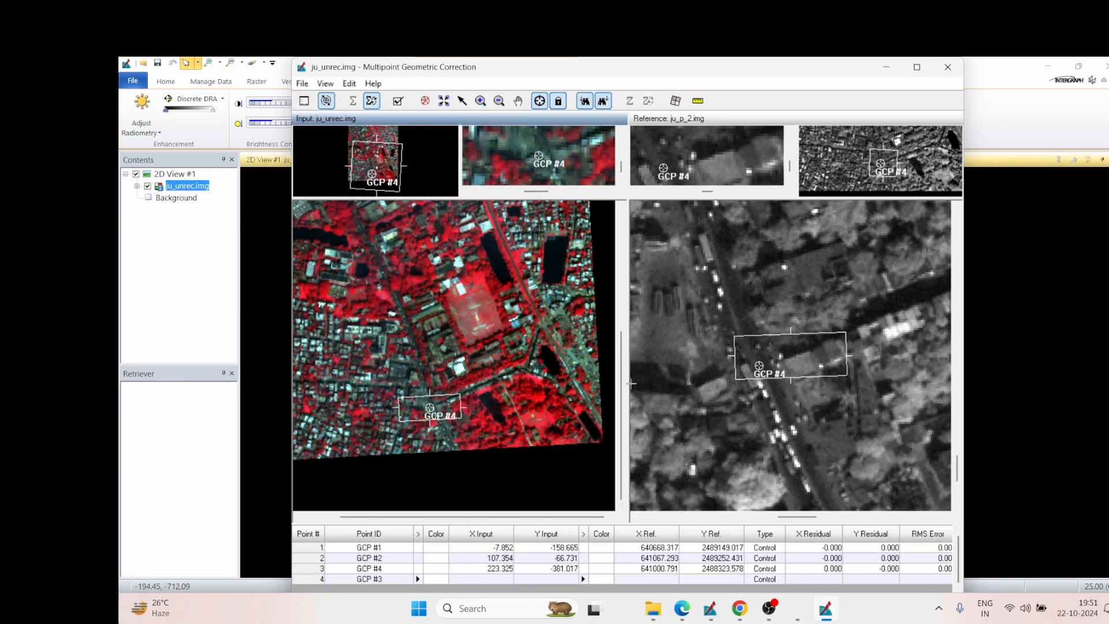
Place GCP #3 at the road fork southeast of the large sports ground on the input image and at the matching reference location.
scroll(567, 390, down, 6)
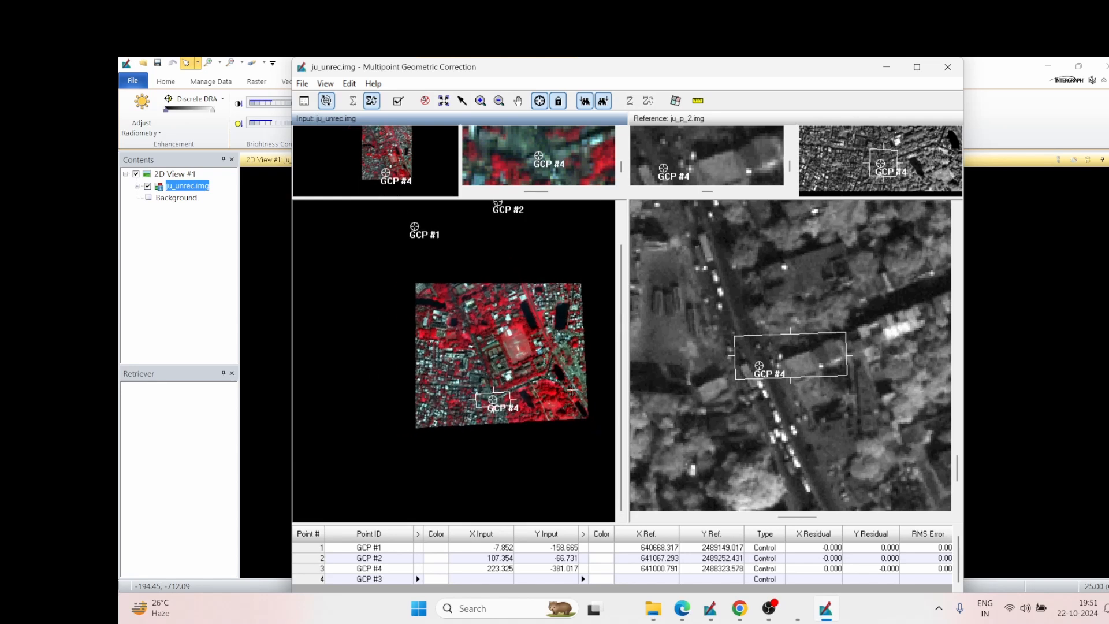
scroll(566, 391, down, 1)
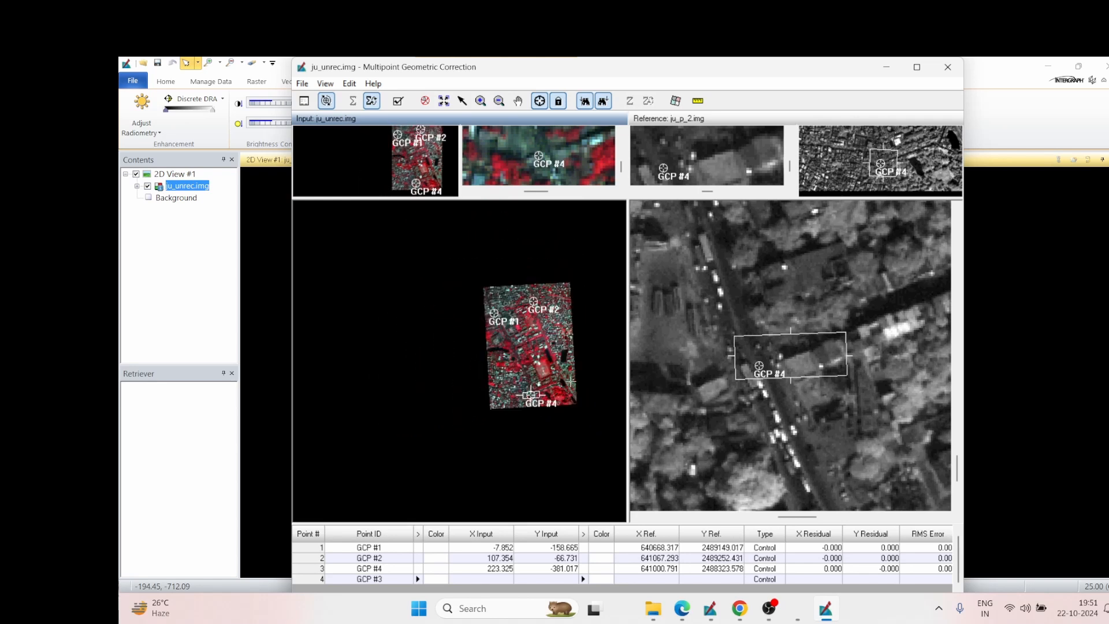
drag(570, 381, 524, 375)
scroll(510, 367, up, 8)
scroll(525, 452, down, 5)
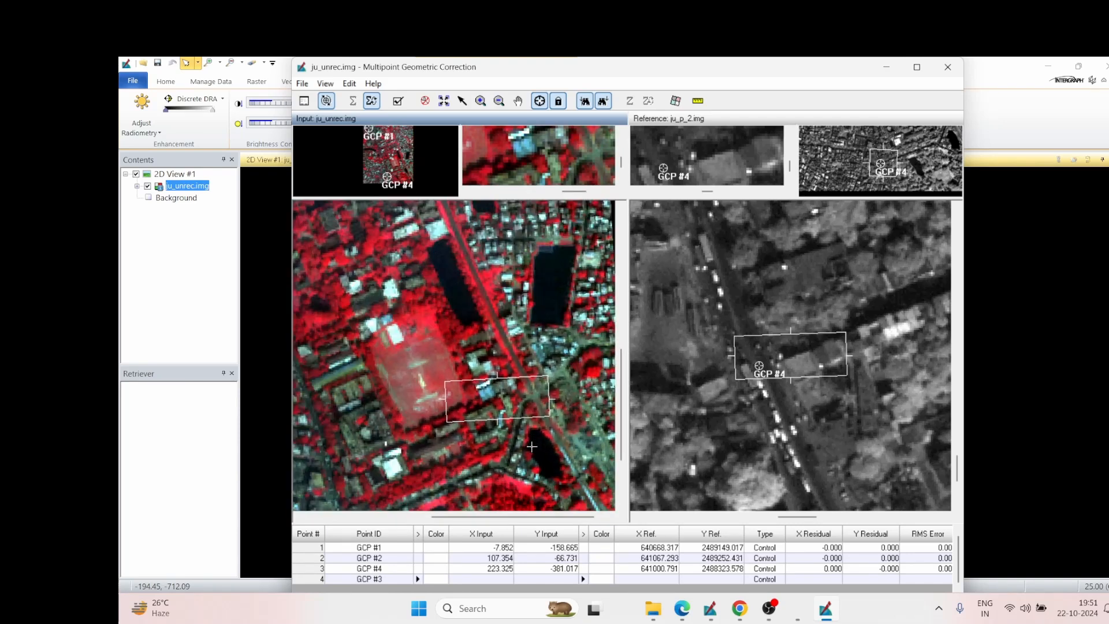
drag(531, 446, 530, 378)
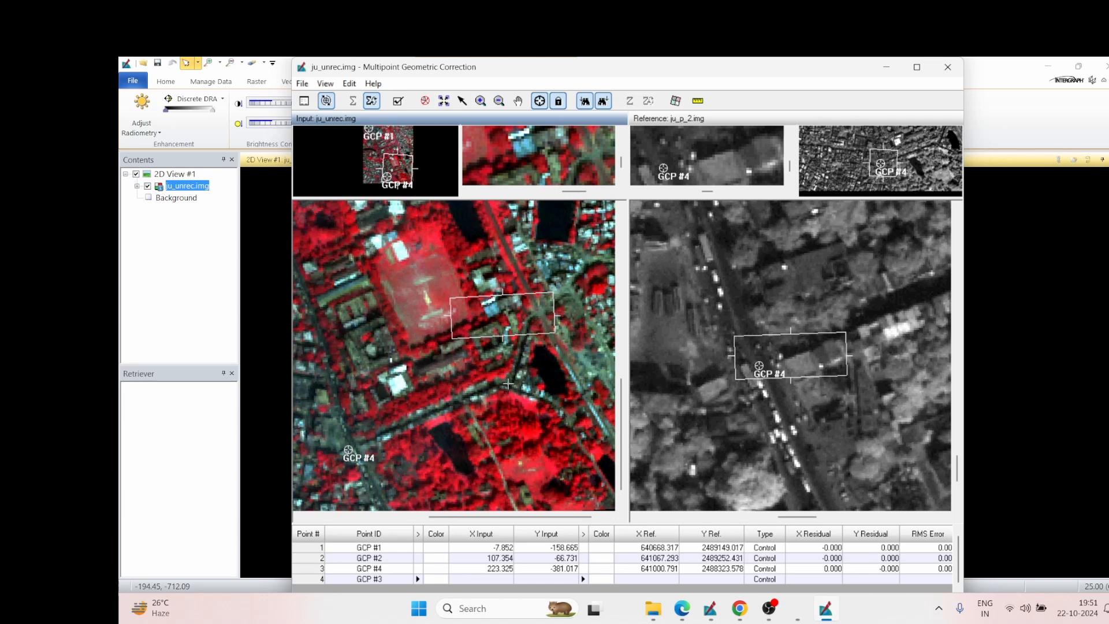
scroll(508, 384, up, 3)
click(511, 387)
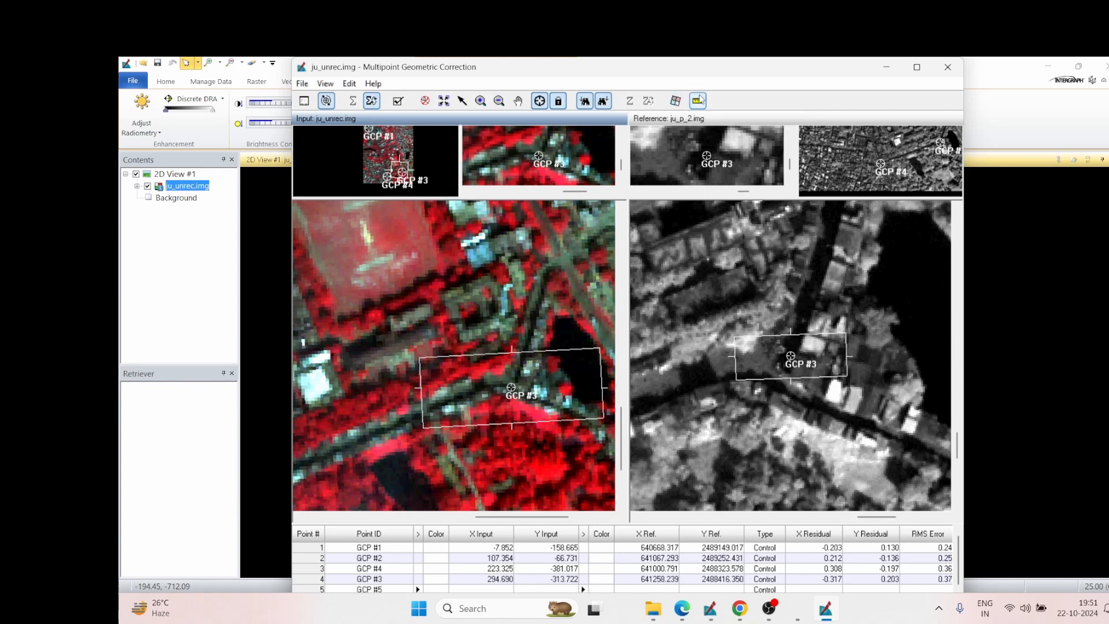
Resample the input image with Nearest Neighbor to georeference.img in the output folder, replacing the existing file of that name.
click(675, 100)
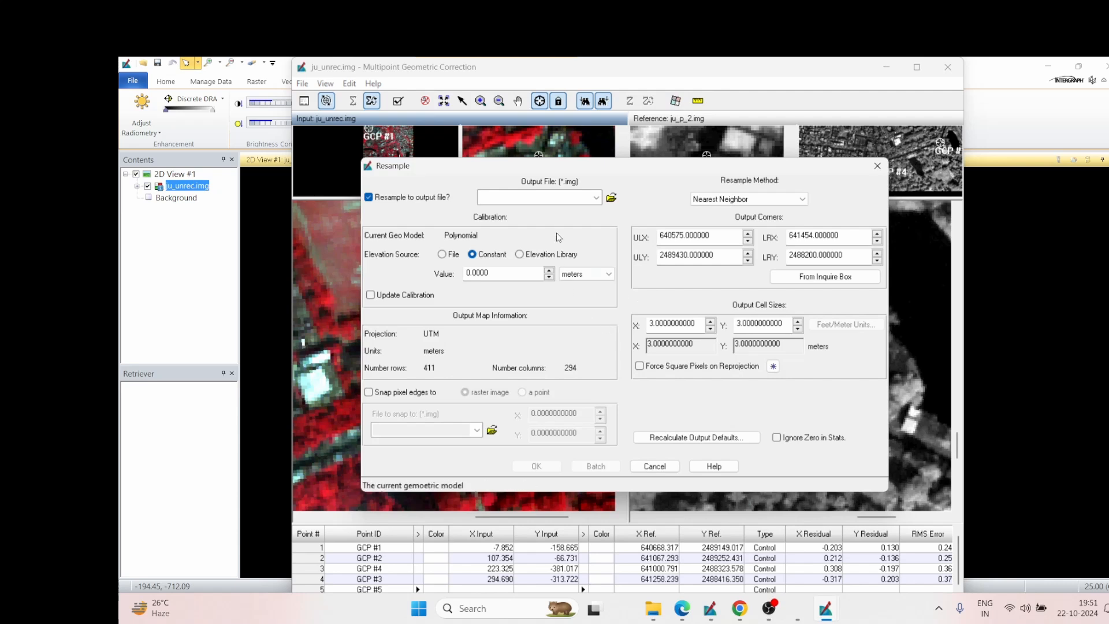
click(611, 198)
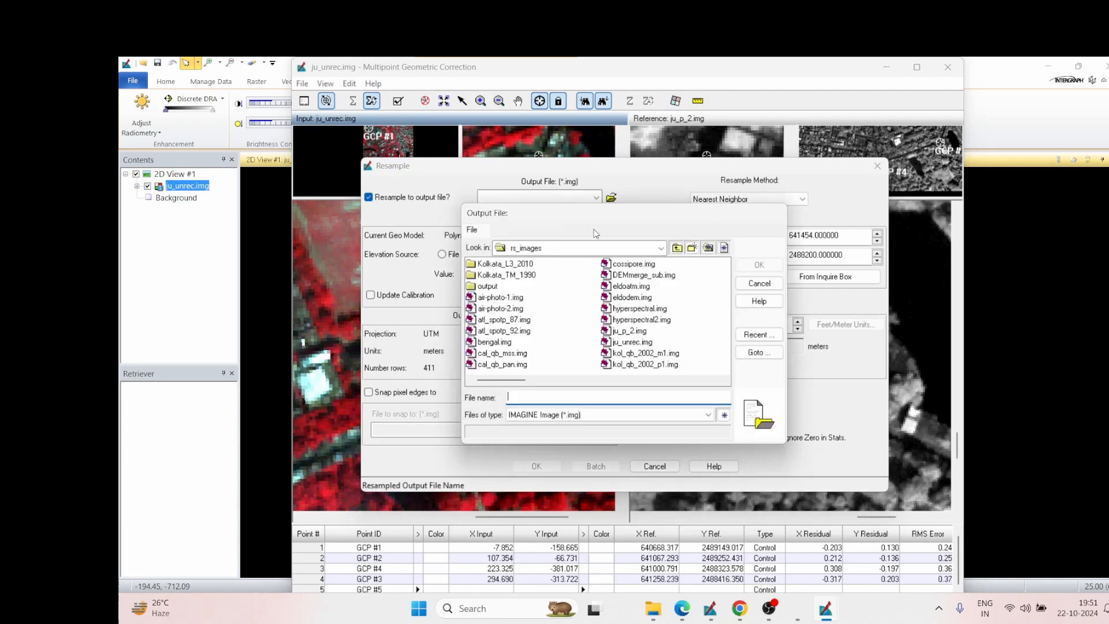
double_click(487, 286)
click(533, 396)
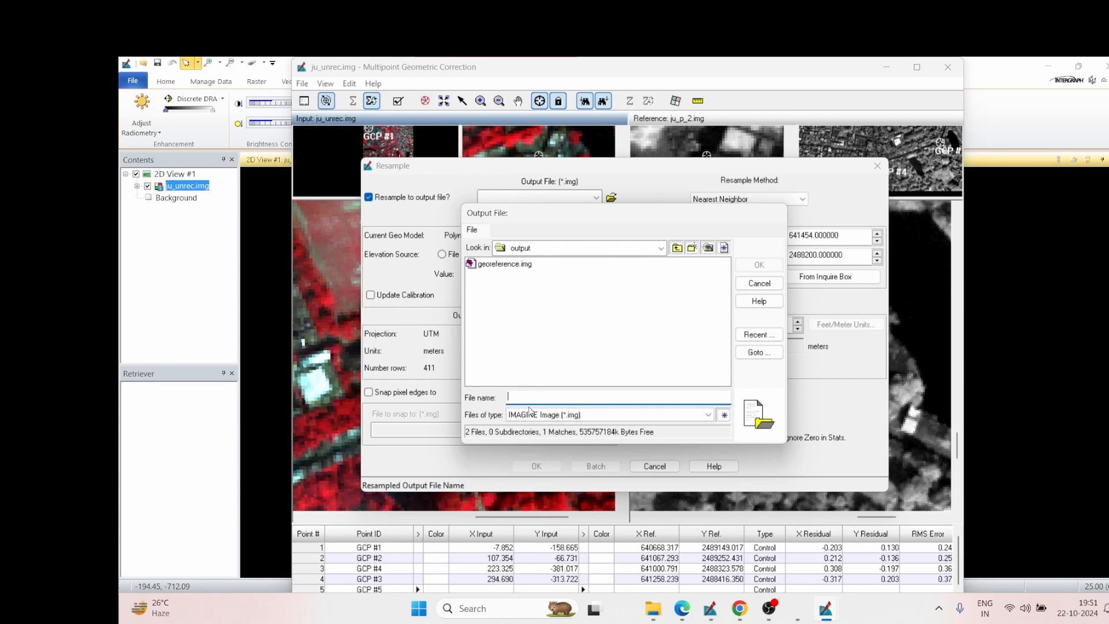
text(georeference)
click(756, 265)
click(670, 381)
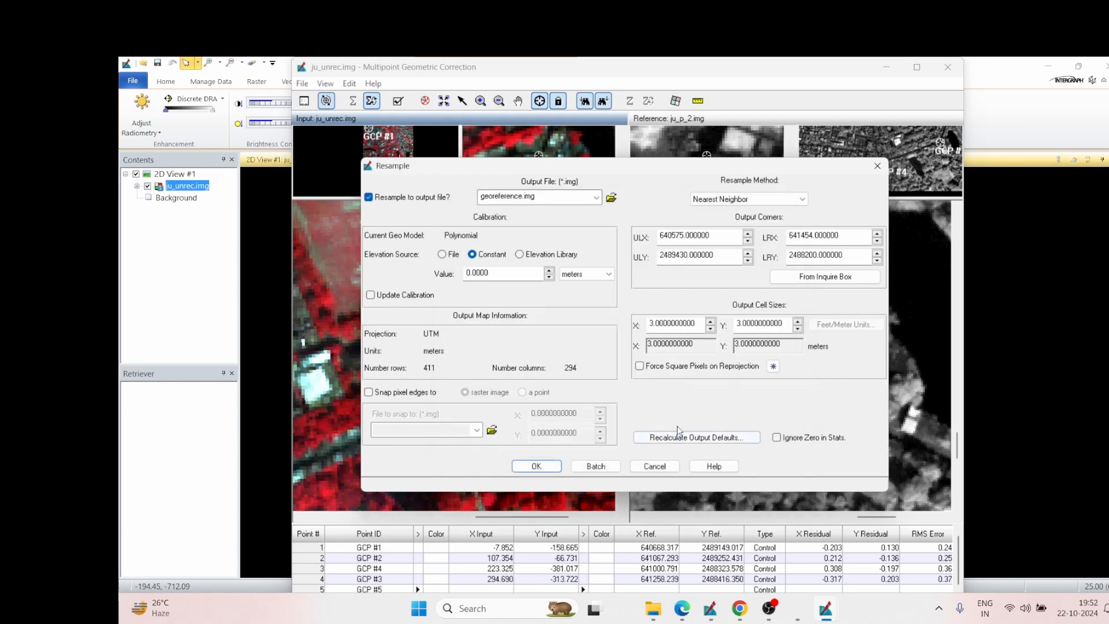
click(537, 466)
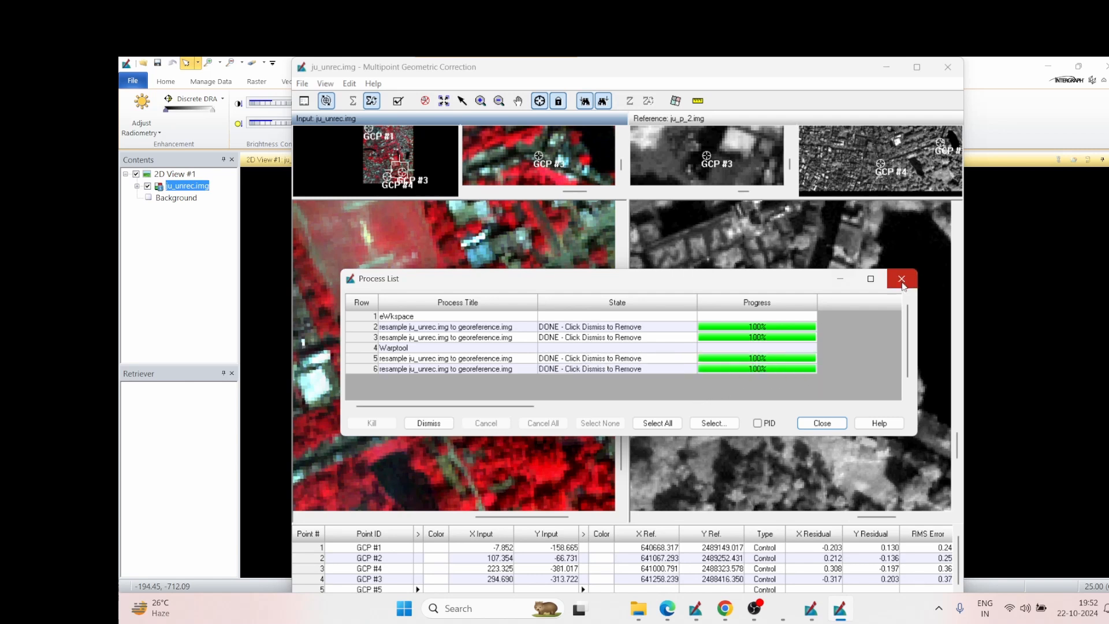
Close the process list and the geometric correction session without saving the geometric model or the control points.
click(822, 423)
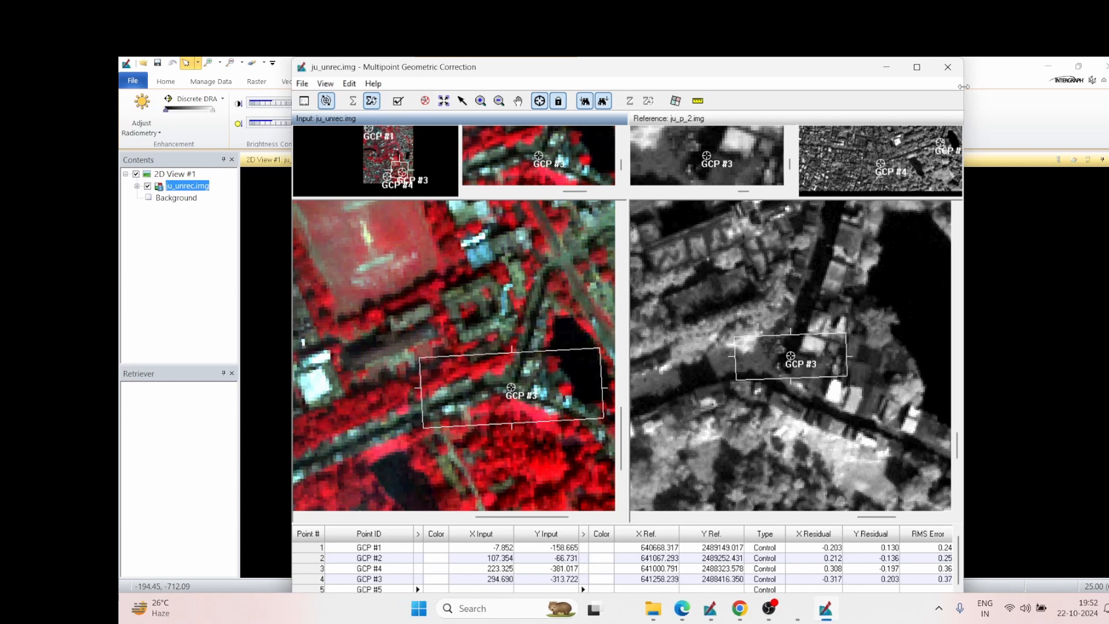
click(947, 67)
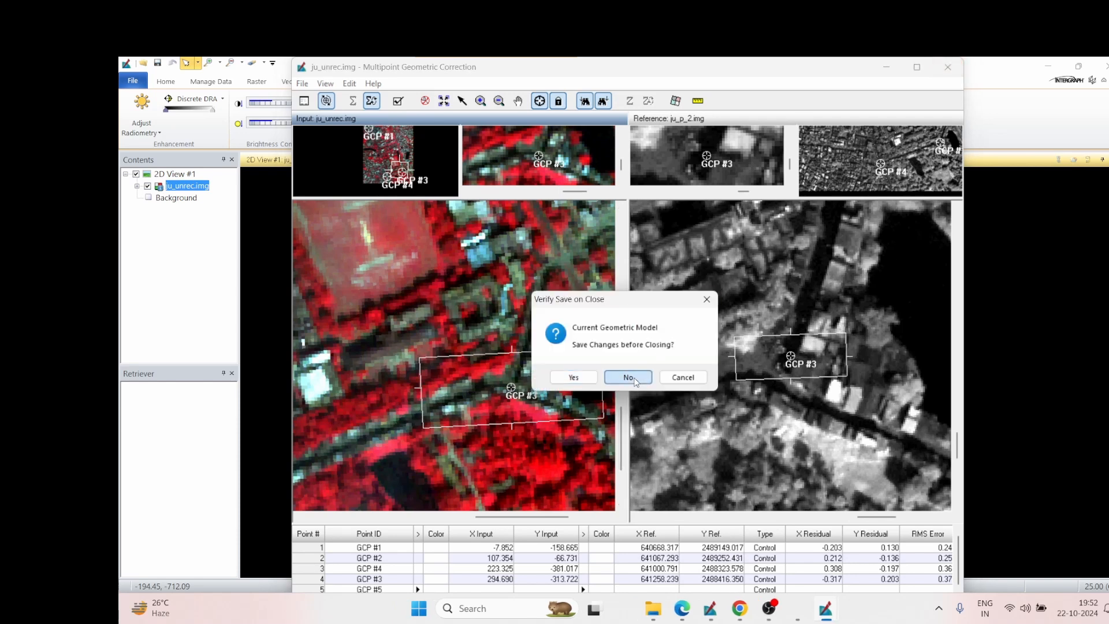
click(635, 381)
click(664, 382)
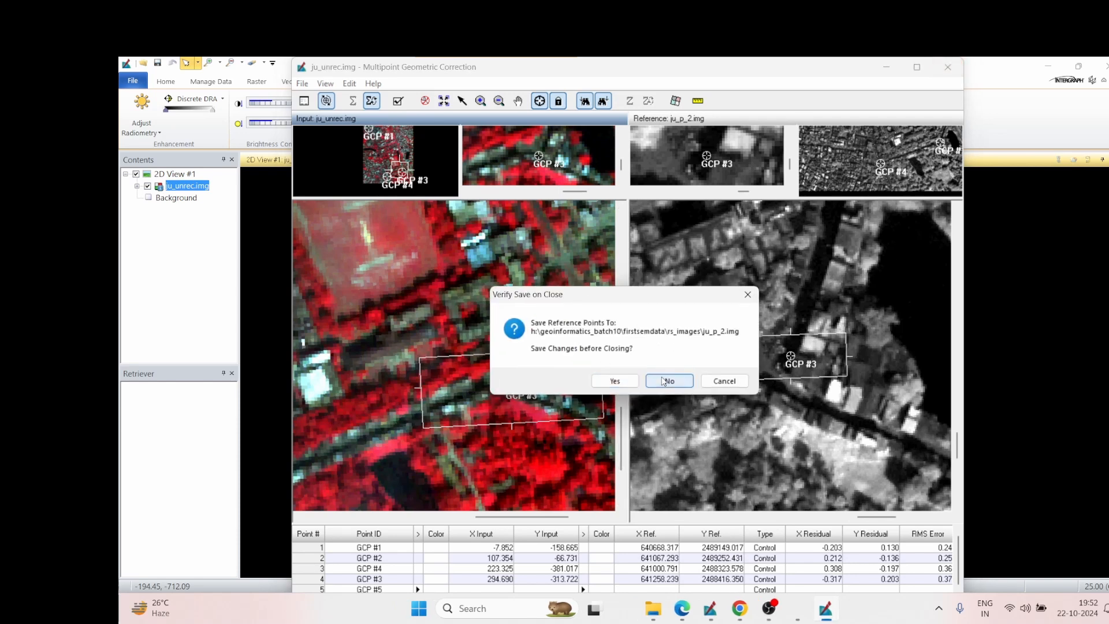
click(667, 381)
Remove the ju_unrec.img layer from the 2D view and open georeference.img from the output folder inside RS_Images.
right_click(174, 189)
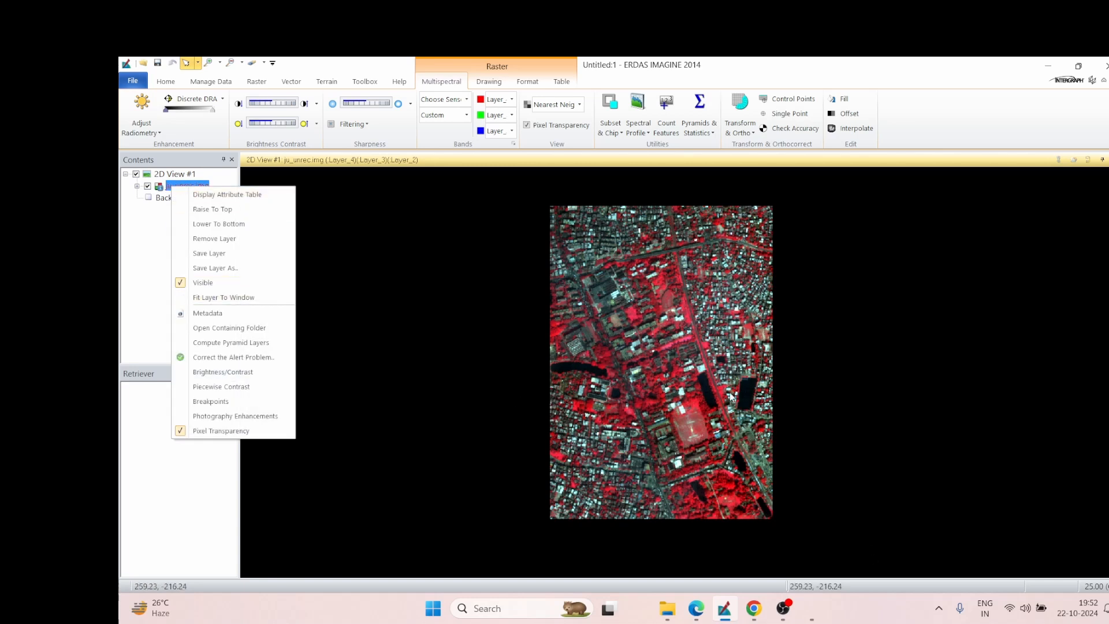
click(244, 247)
right_click(654, 323)
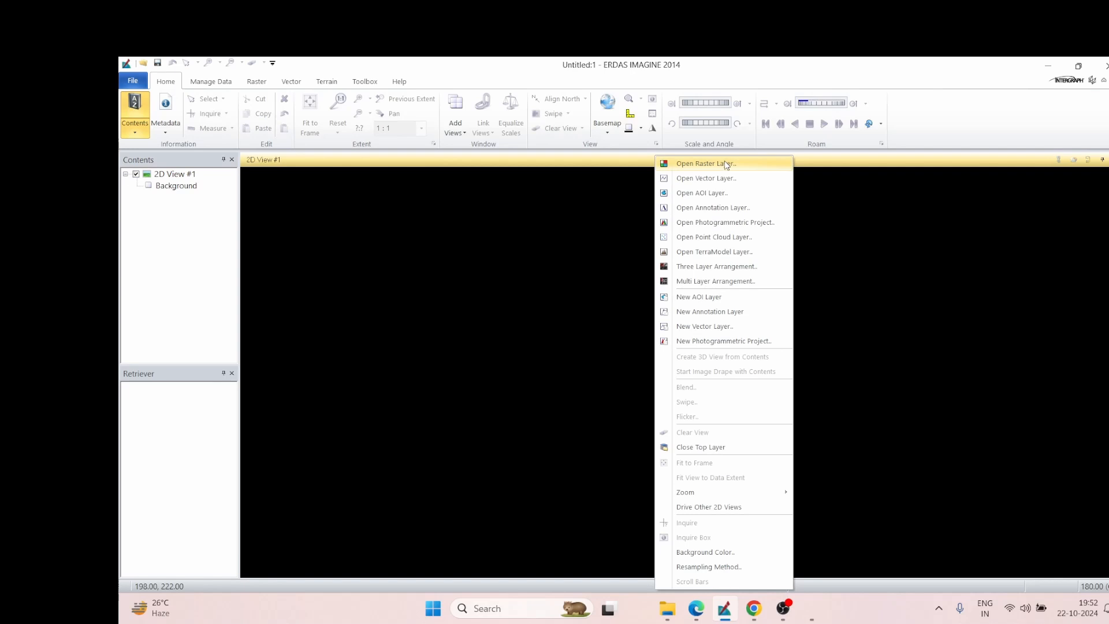
click(726, 165)
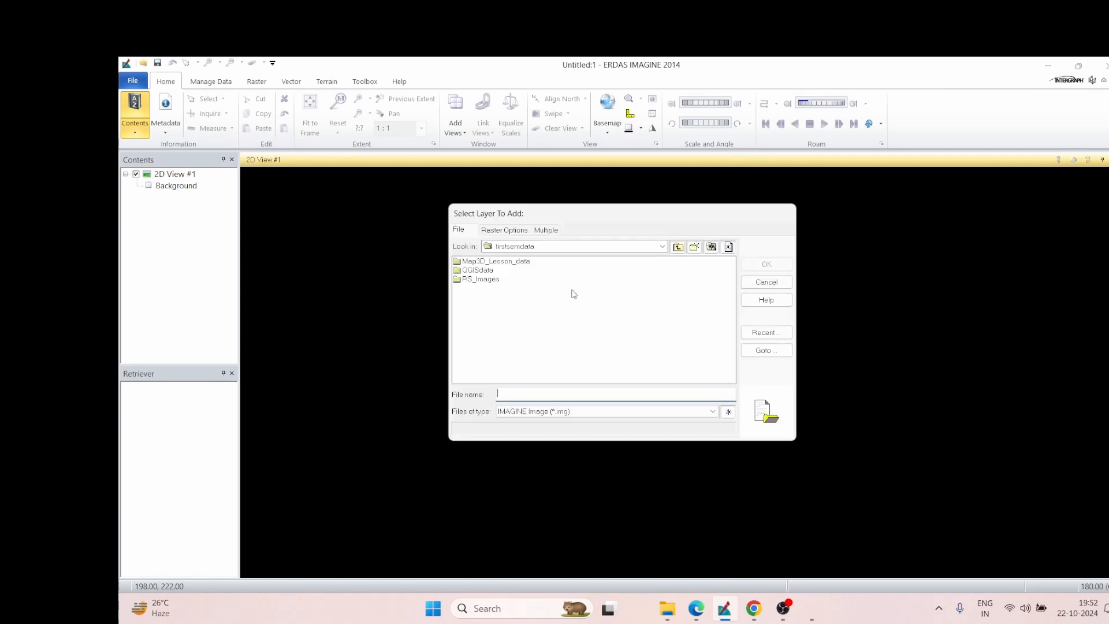
double_click(472, 280)
double_click(477, 280)
double_click(481, 263)
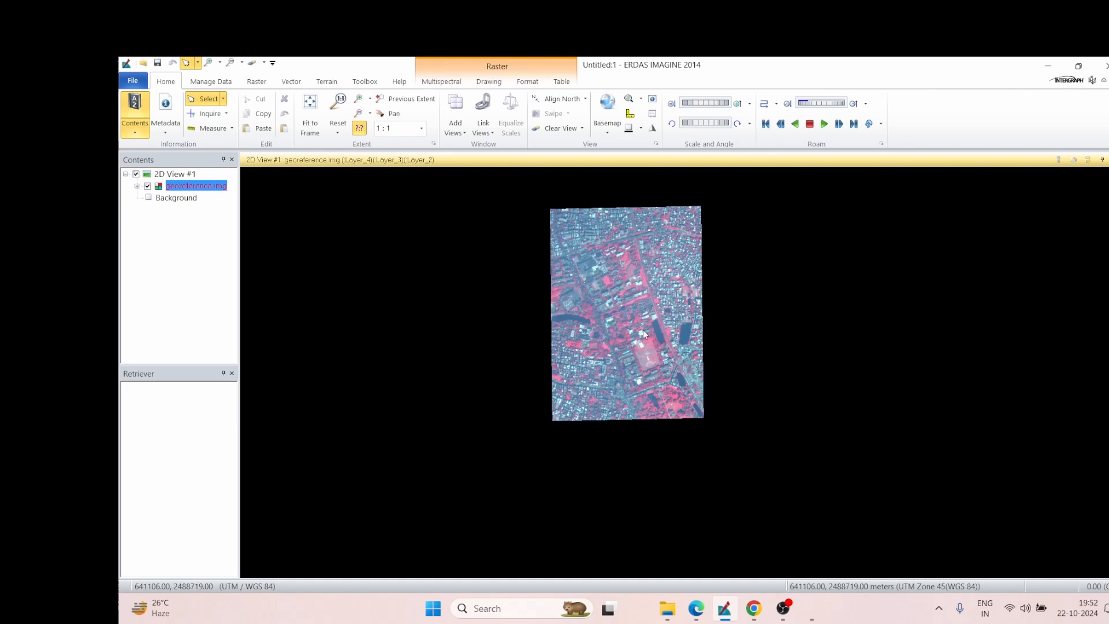
scroll(643, 330, up, 1)
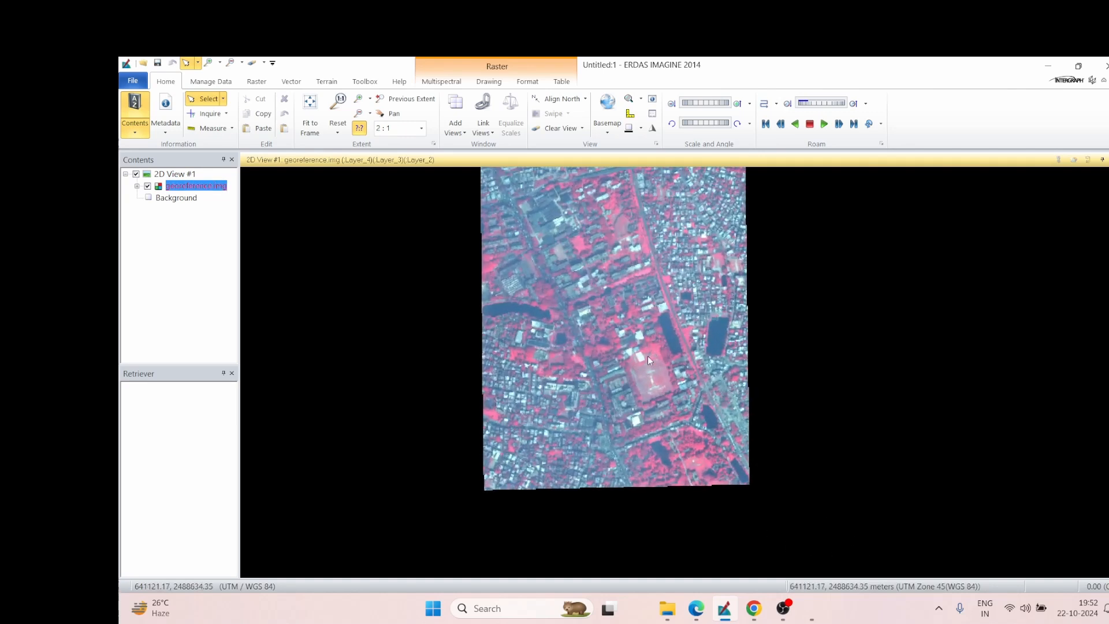
scroll(664, 318, down, 1)
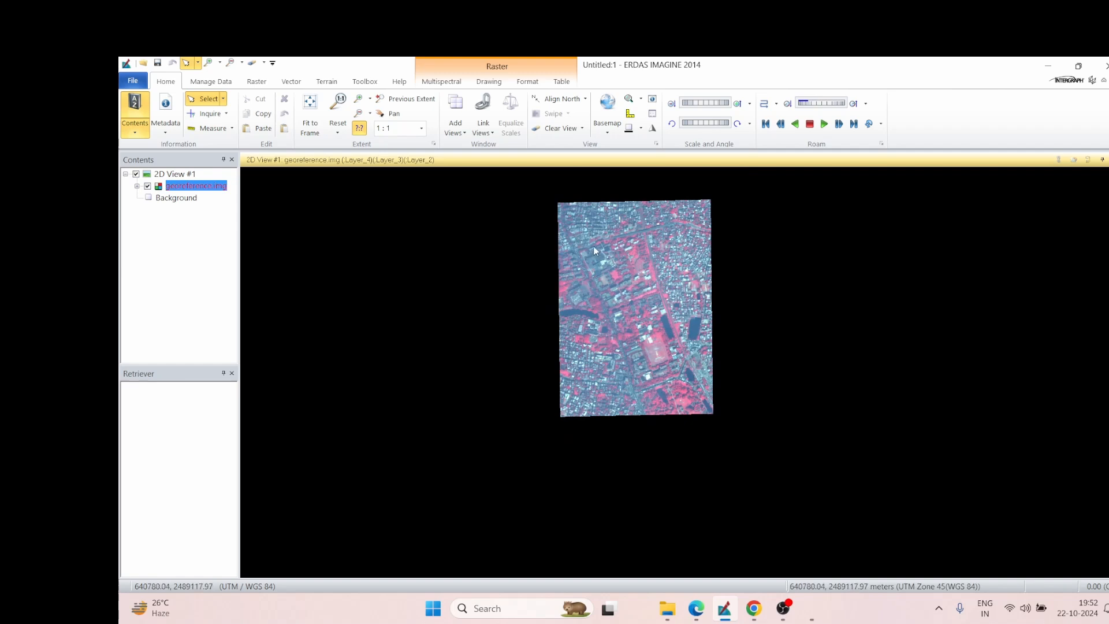
scroll(688, 269, up, 1)
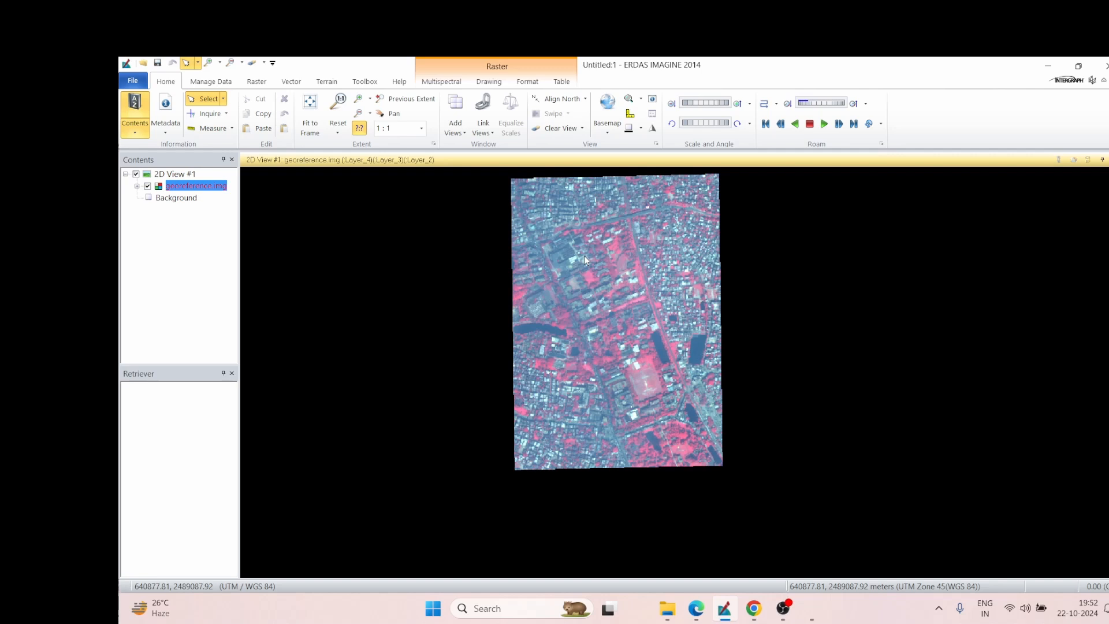
click(783, 608)
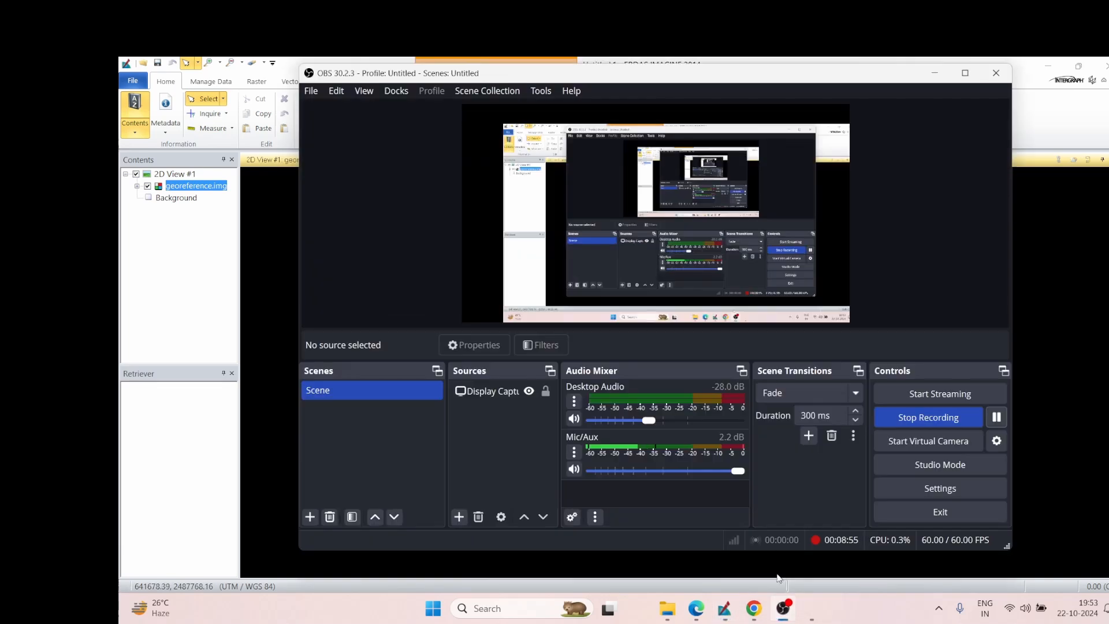
click(928, 416)
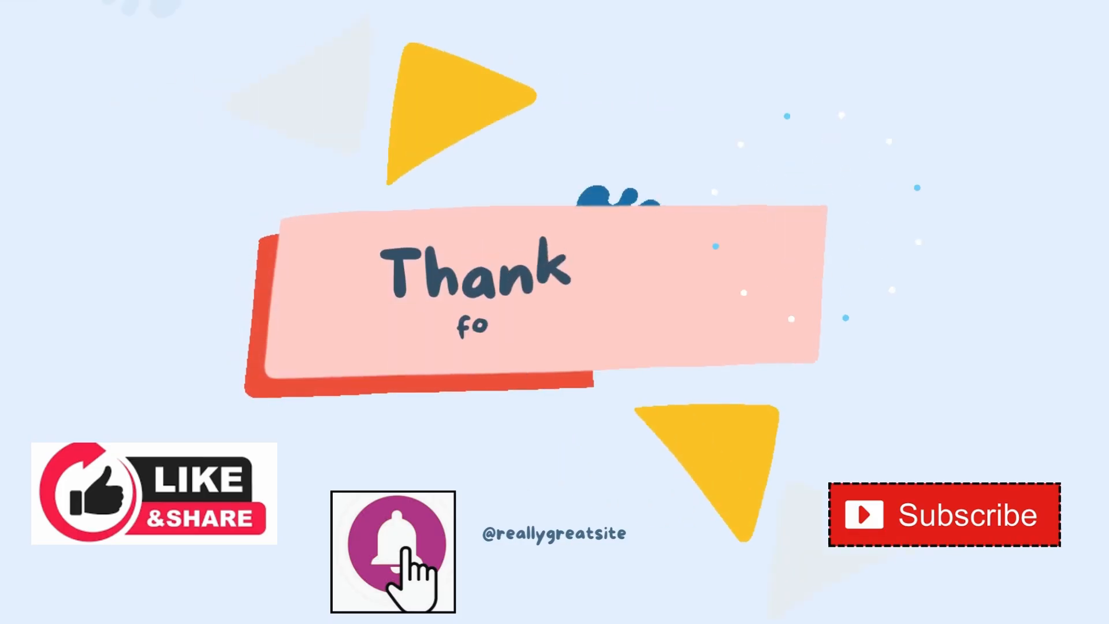